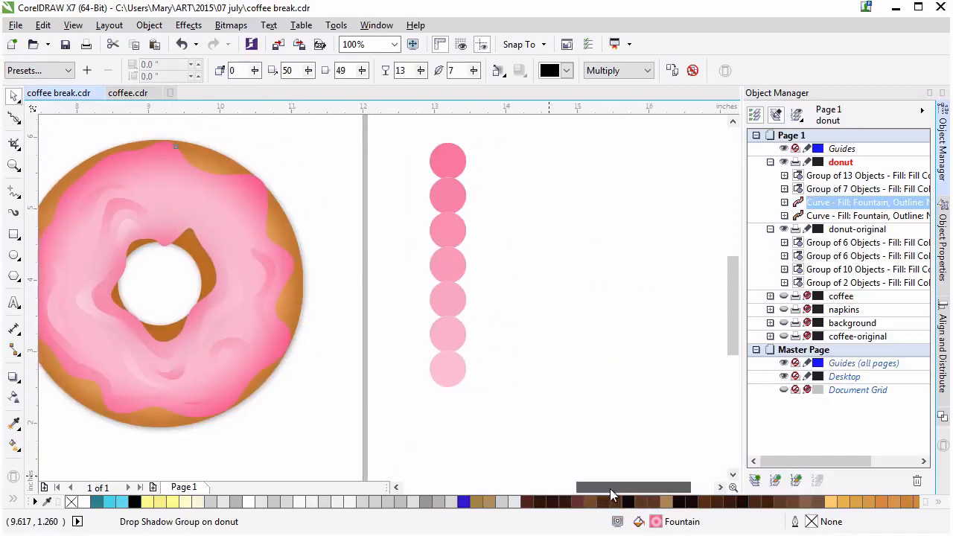
Step: Draw a horizontal rectangle about 0.47 by 0.08 inches in the empty area beside the pink circles
key("z")
left_click(493, 298)
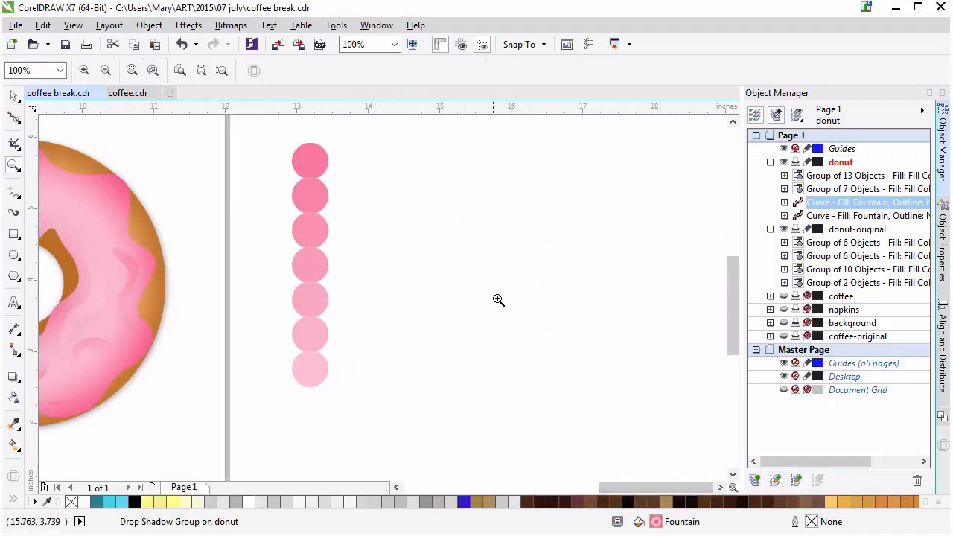
left_click(500, 224)
left_click(14, 236)
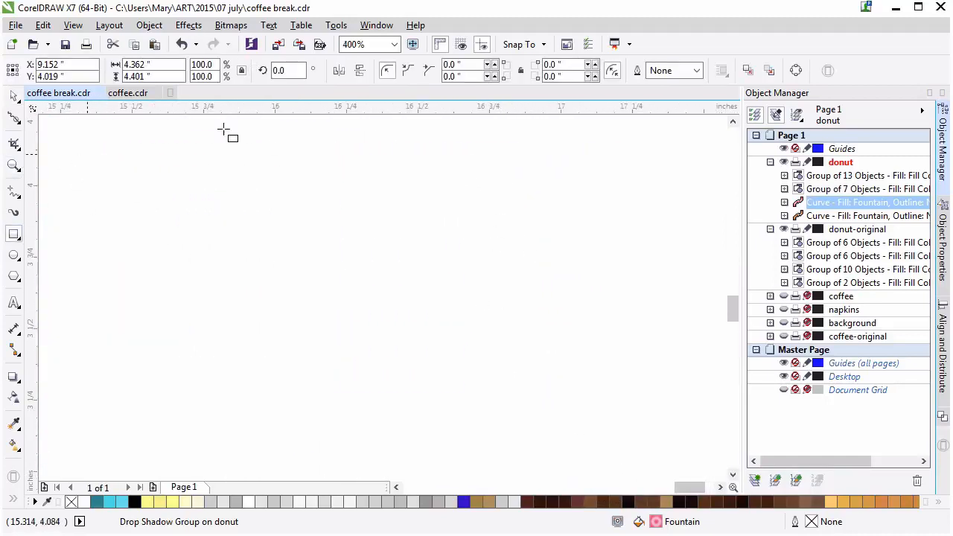
left_click_drag(244, 256, 380, 280)
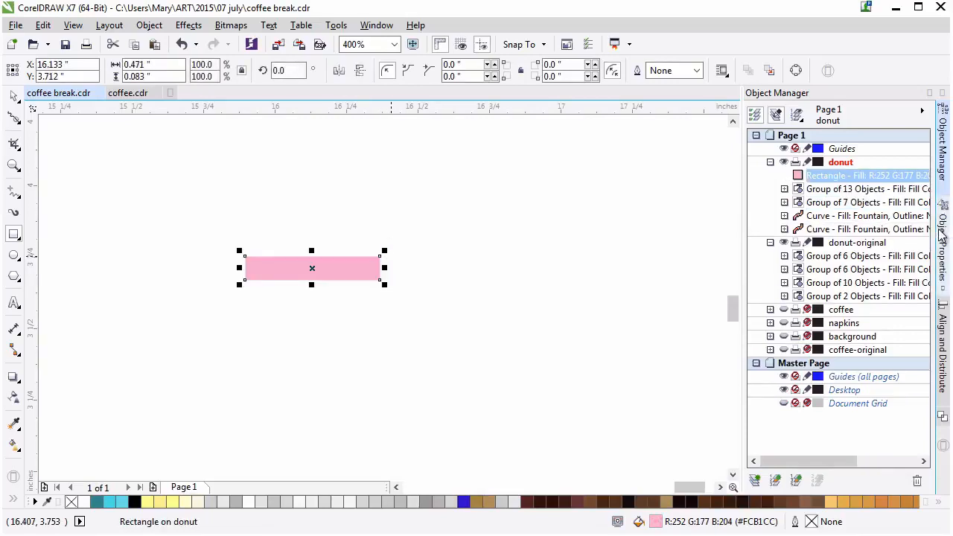
Step: Change the rectangle's uniform fill to bright pink, #FF307C
left_click(942, 206)
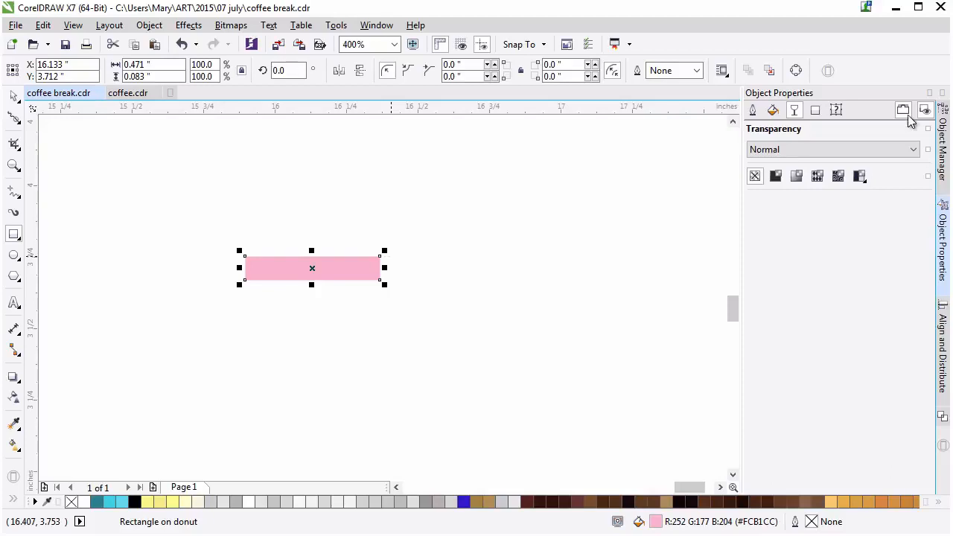
left_click(772, 111)
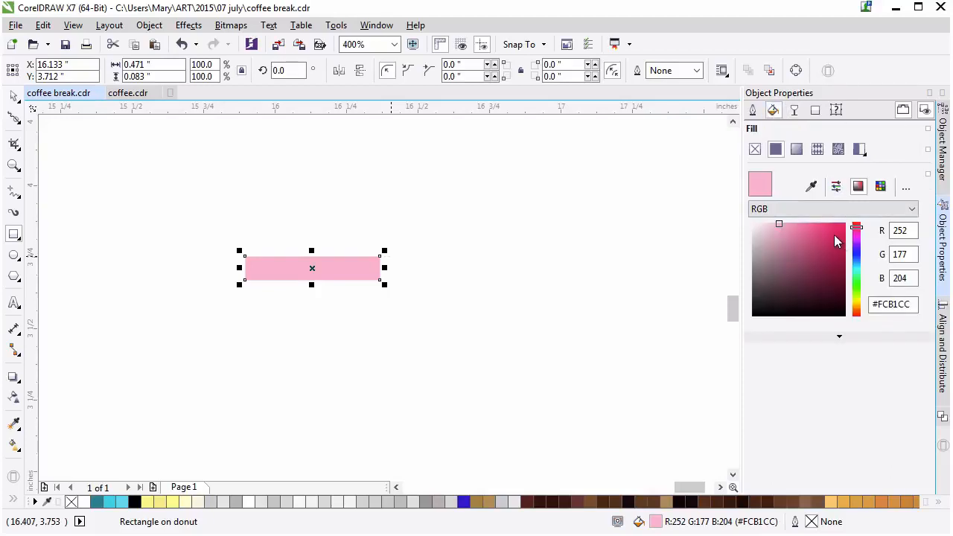
left_click_drag(834, 235, 827, 222)
Step: Round all corners of the bright pink rectangle with a 0.15 inch radius to make a sprinkle shape
key("space")
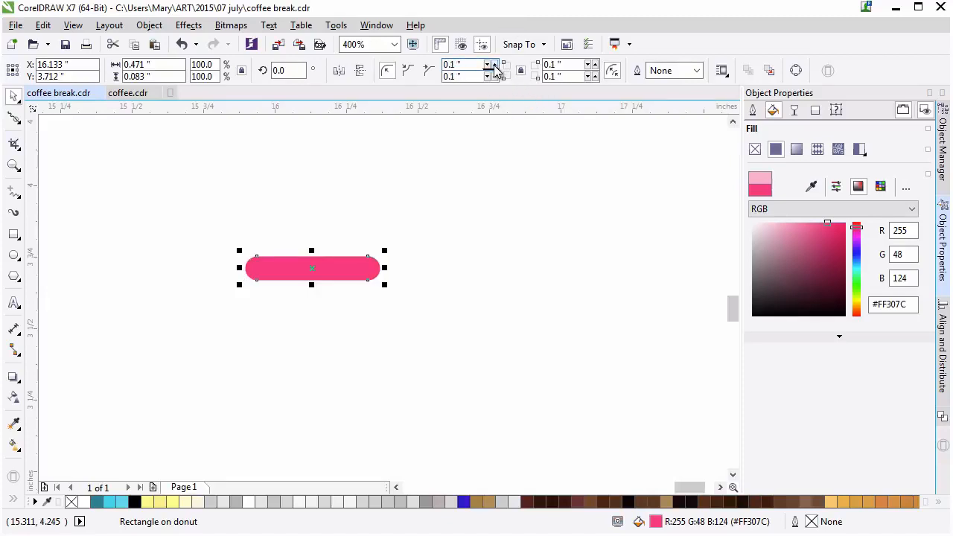
left_click(504, 204)
left_click(358, 269)
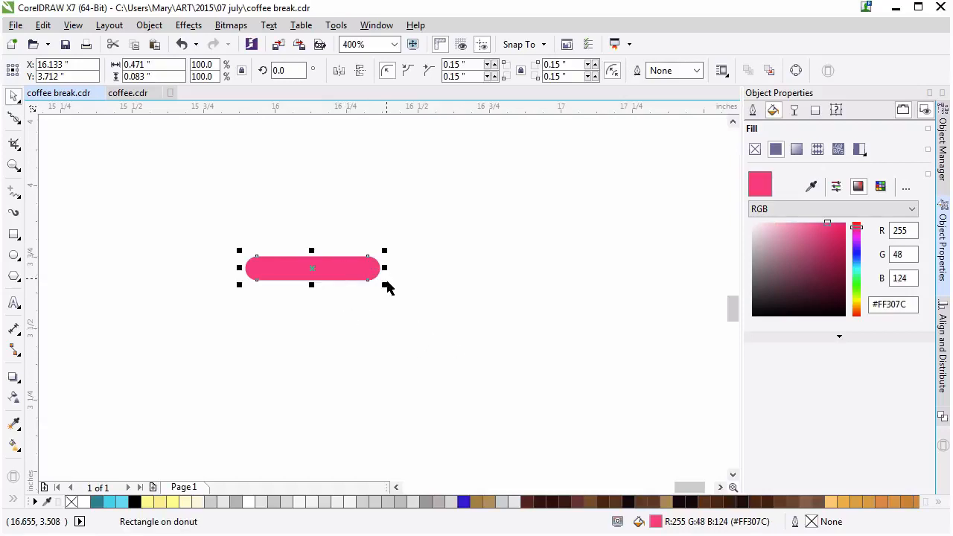
left_click(435, 311)
Step: Draw four narrow upright rectangles about 0.16 to 0.35 inches tall, staggered to the right of the pink sprinkle
left_click(13, 234)
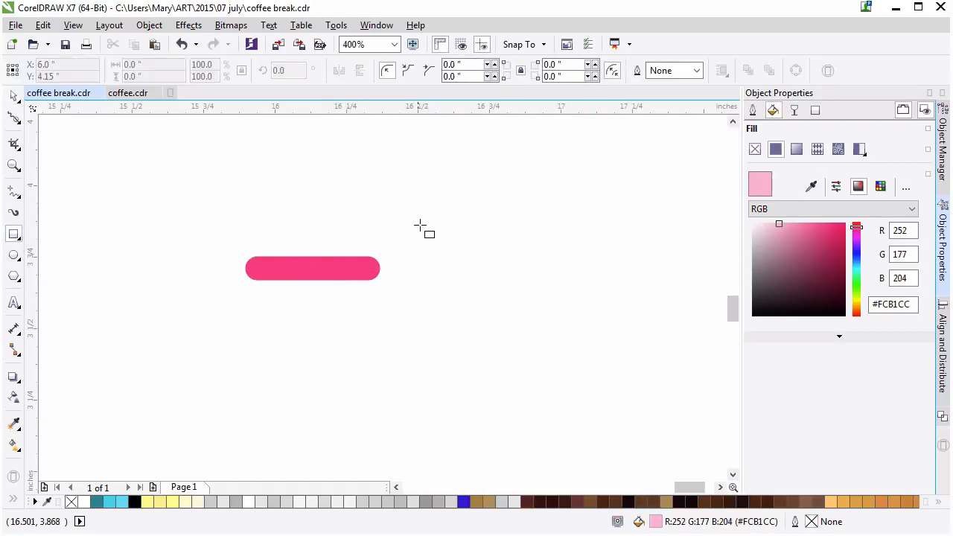
left_click_drag(446, 240, 456, 271)
left_click_drag(482, 239, 501, 344)
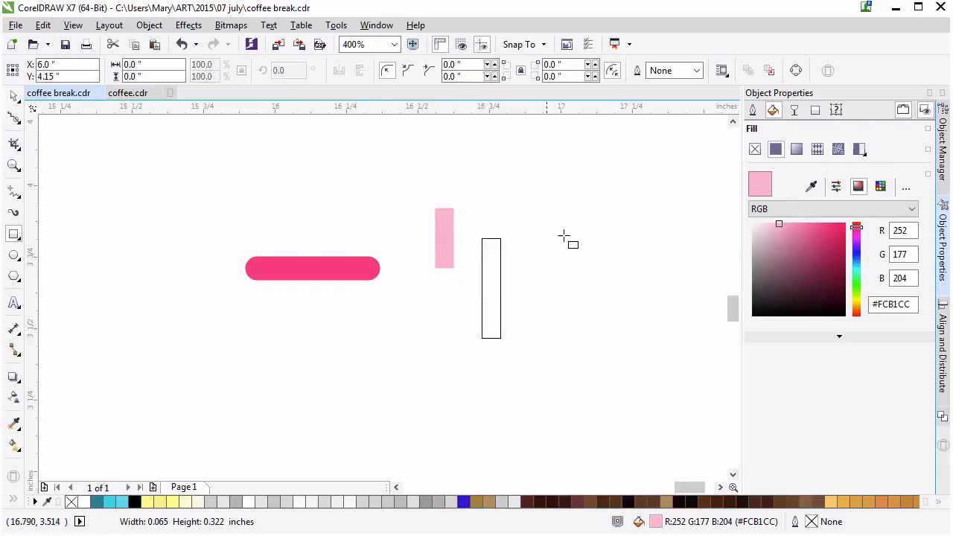
left_click_drag(538, 193, 605, 302)
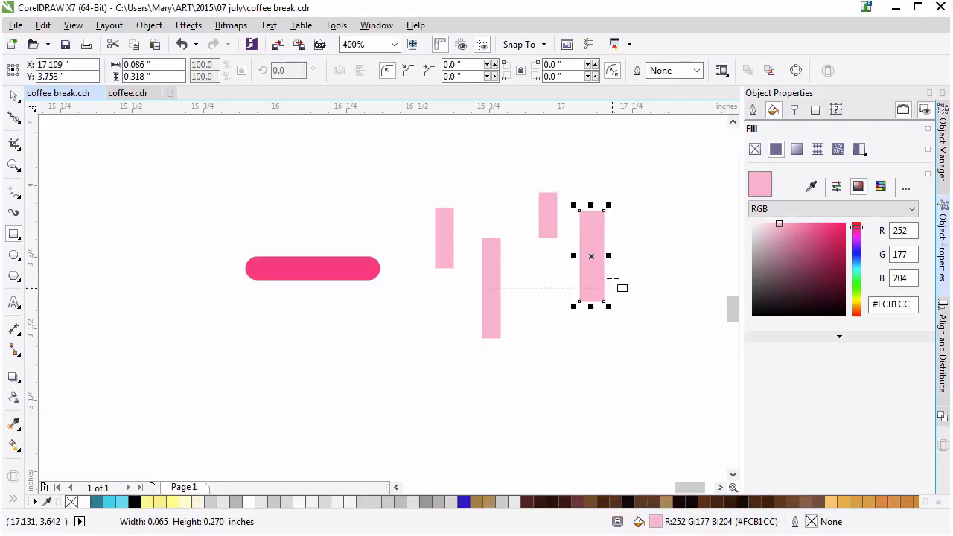
key("space")
left_click_drag(417, 176, 655, 366)
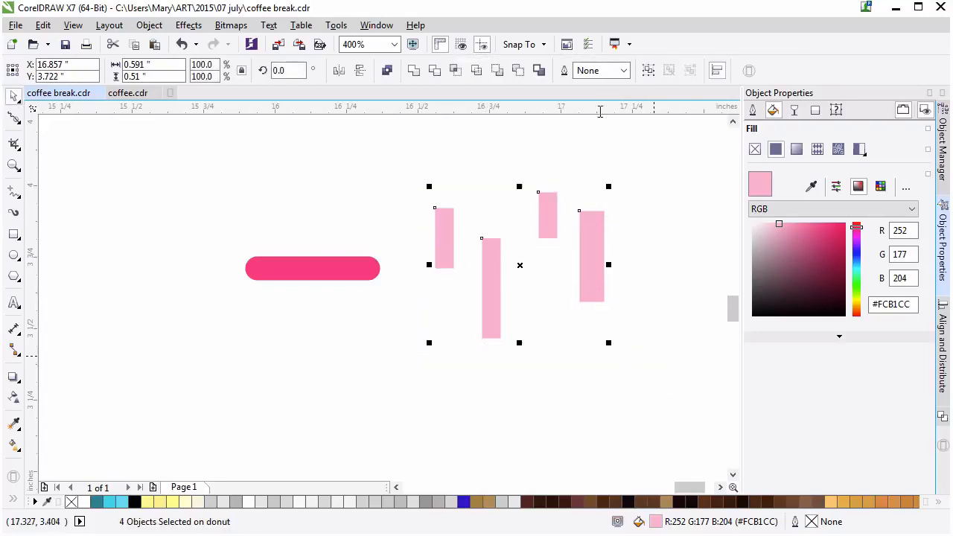
left_click(566, 155)
Step: Fully round the corners of the four upright rectangles, using radii of 0.09, 0.12, 0.13 and 0.13 inches
left_click(447, 223)
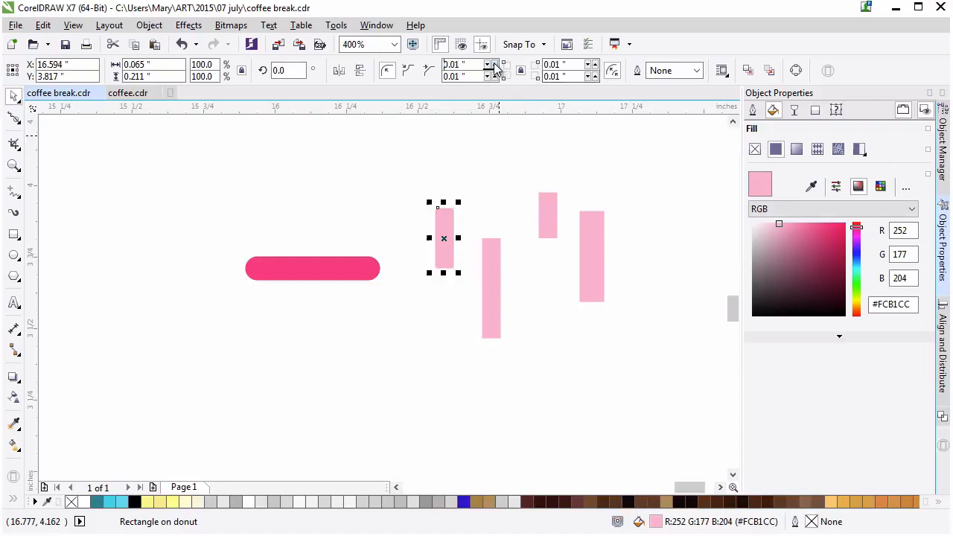
key("Tab")
left_click(494, 65)
left_click(554, 206)
left_click(495, 65)
left_click(594, 234)
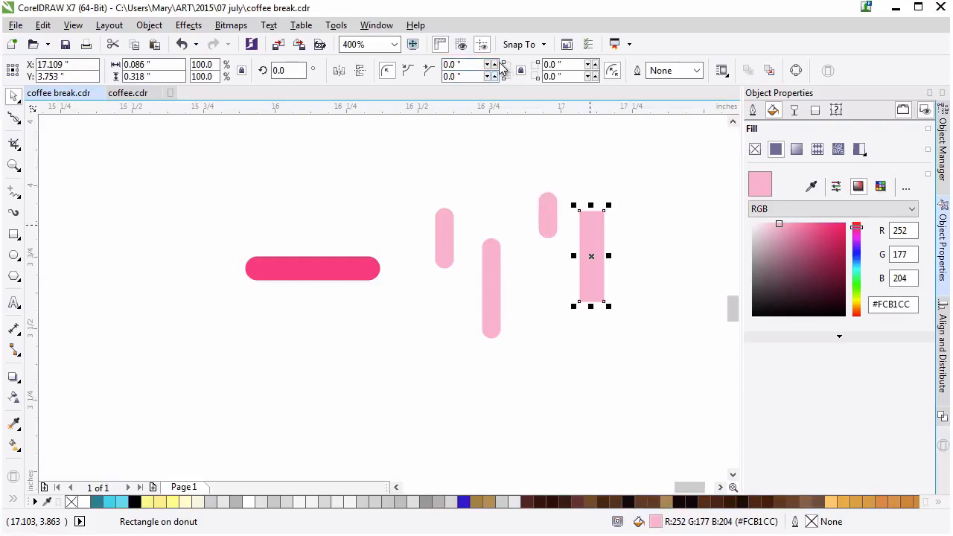
left_click(512, 154)
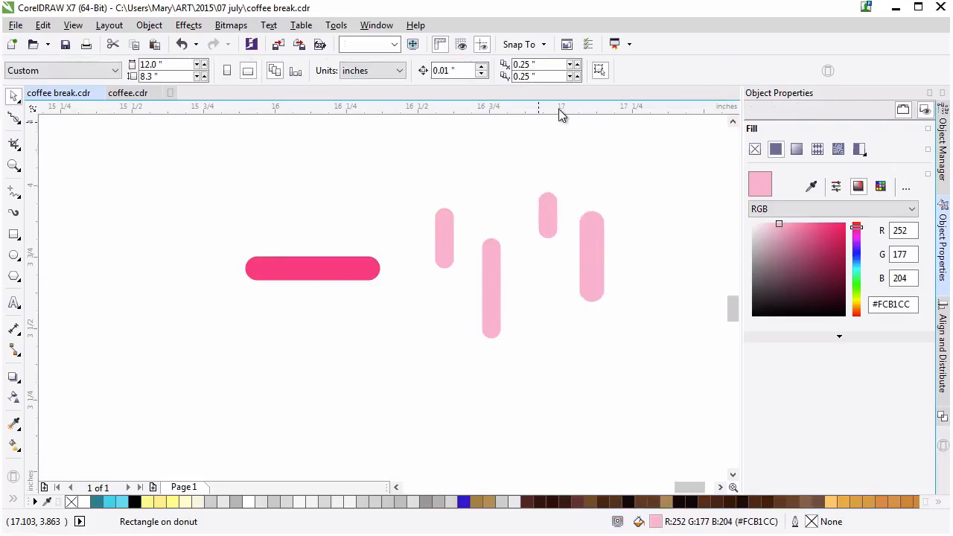
Step: Fill the first upright sprinkle with yellow #FFEF63 and the second with turquoise #57FFDD
left_click(447, 225)
left_click(857, 303)
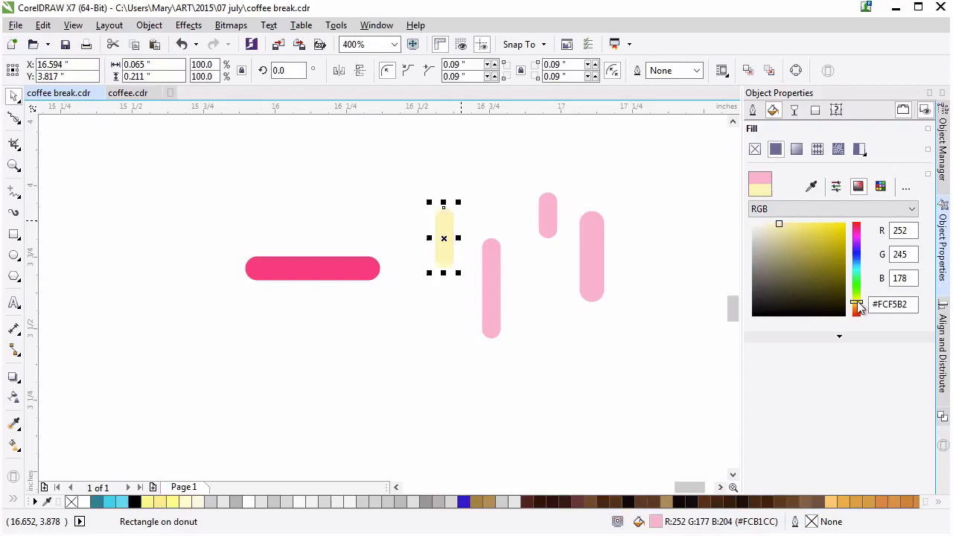
left_click(813, 230)
left_click(492, 276)
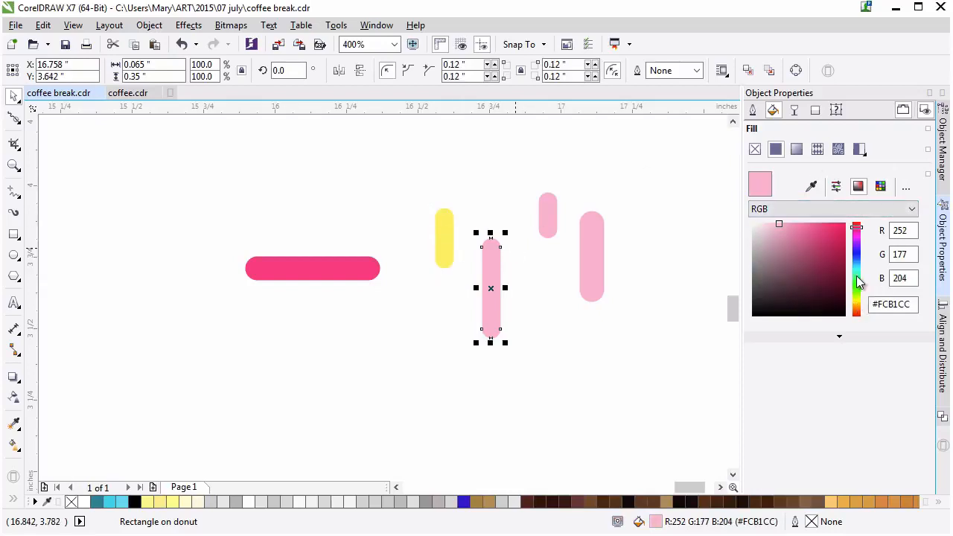
left_click(857, 272)
left_click(814, 236)
Step: Fill the third upright sprinkle with purple #D582FF and the fourth with light blue #B2EBFC
left_click(548, 212)
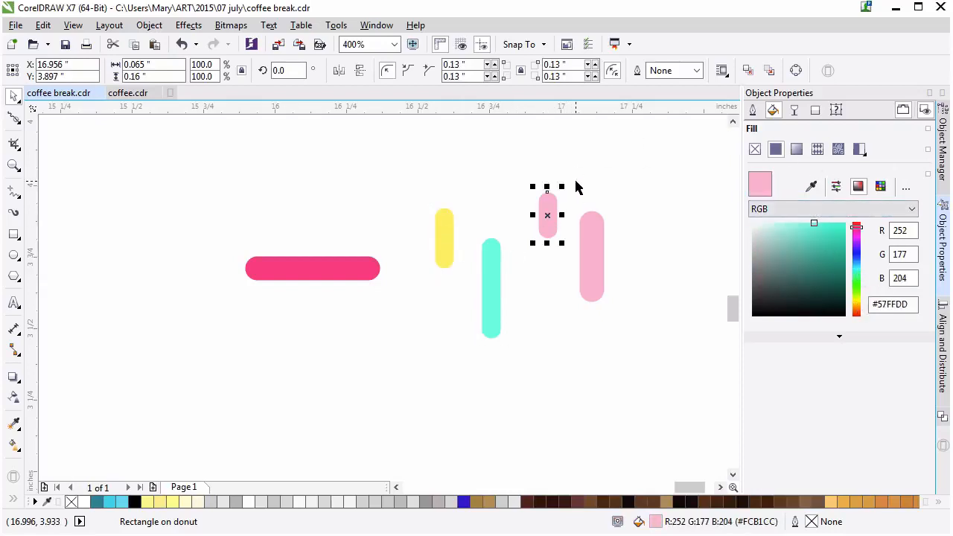
left_click(797, 223)
left_click(600, 272)
left_click(857, 266)
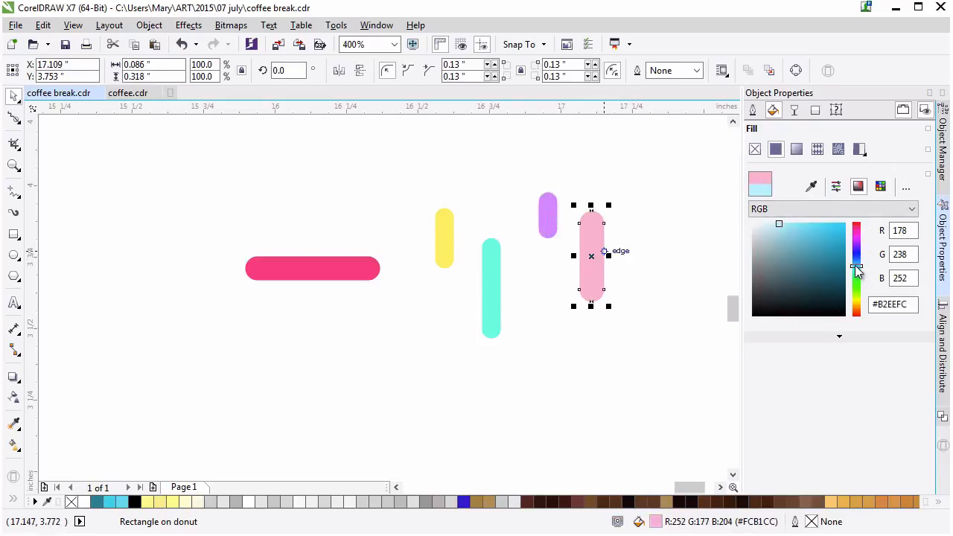
left_click(653, 340)
left_click(548, 212)
left_click(588, 345)
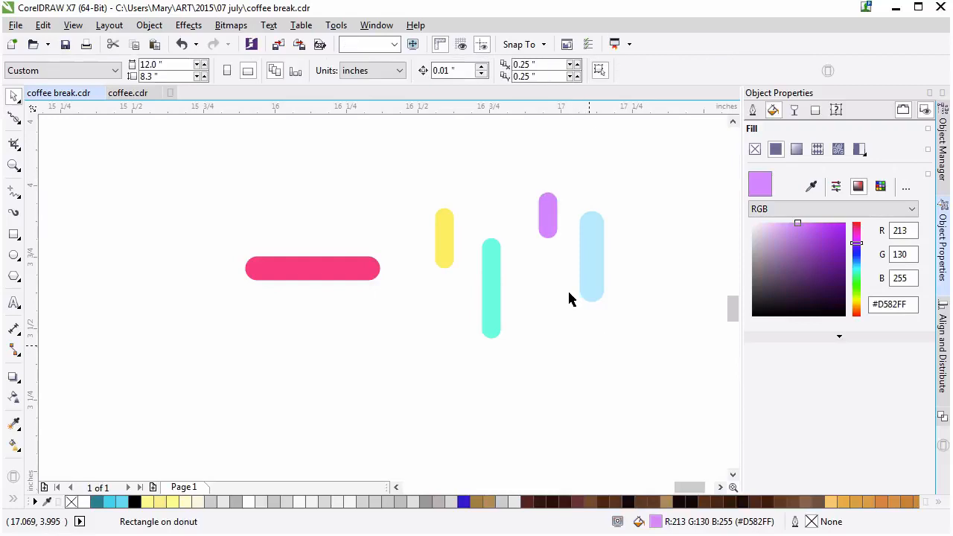
Step: Rotate the turquoise sprinkle to a diagonal angle
left_click(450, 242)
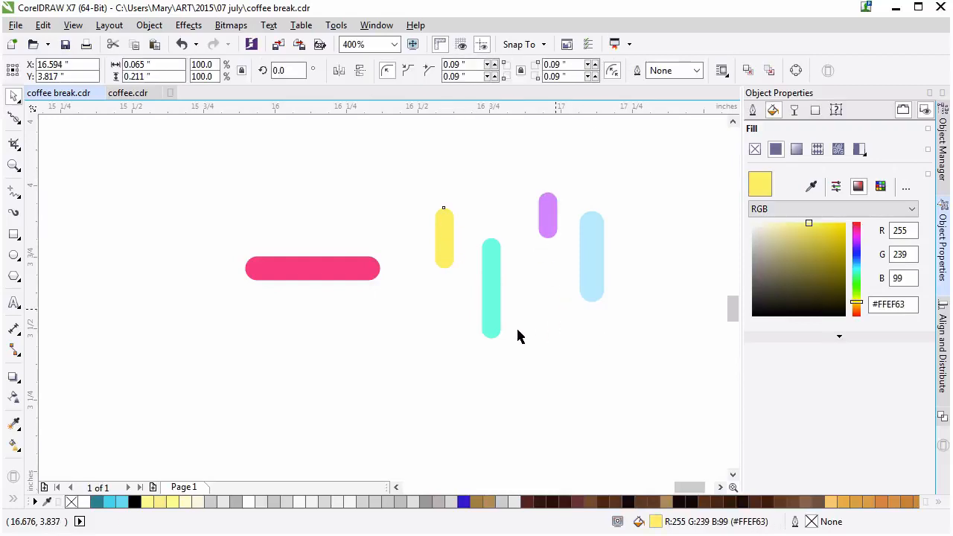
key("Tab")
left_click(496, 311)
left_click_drag(496, 350, 446, 331)
Step: Rotate the purple sprinkle about 52 degrees and move it above the bright pink sprinkle
left_click(547, 215)
left_click(547, 218)
left_click_drag(564, 244, 369, 201)
left_click(565, 271)
Step: Tilt the bright pink sprinkle so that it rises diagonally to the right, and position it below the purple one
left_click(402, 277)
left_click(378, 269)
left_click_drag(367, 266, 344, 242)
left_click(361, 279)
Step: Move the yellow sprinkle to the upper left of the pink one and rotate it about 32 degrees
left_click_drag(339, 242, 302, 223)
left_click(447, 251)
left_click(303, 224)
left_click_drag(313, 256, 332, 244)
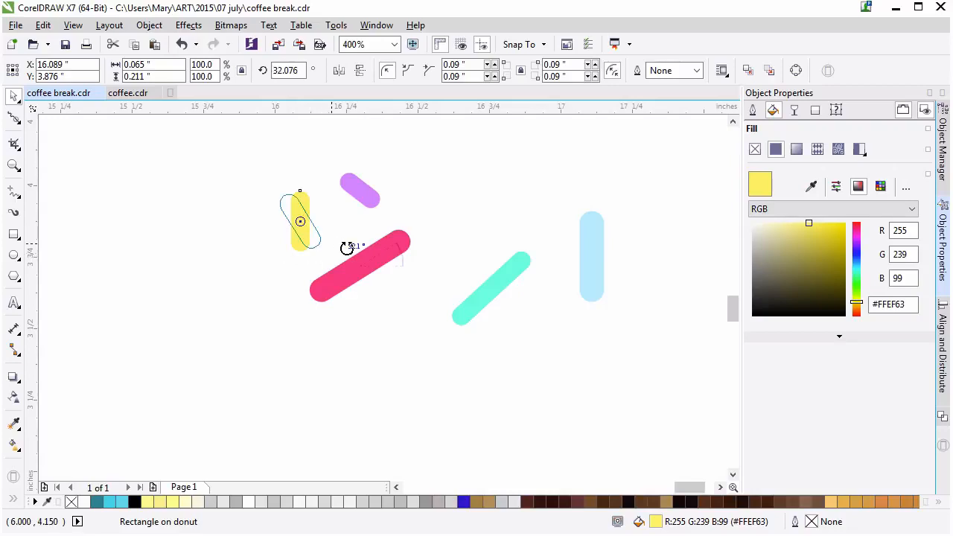
left_click_drag(347, 248, 347, 248)
Step: Tilt the turquoise sprinkle so it slopes down to the right and place it left of the pink sprinkle
left_click(493, 276)
left_click(500, 275)
left_click_drag(527, 320, 274, 268)
Step: Change the light blue sprinkle's fill to a stronger blue, #73C5FF
left_click(604, 266)
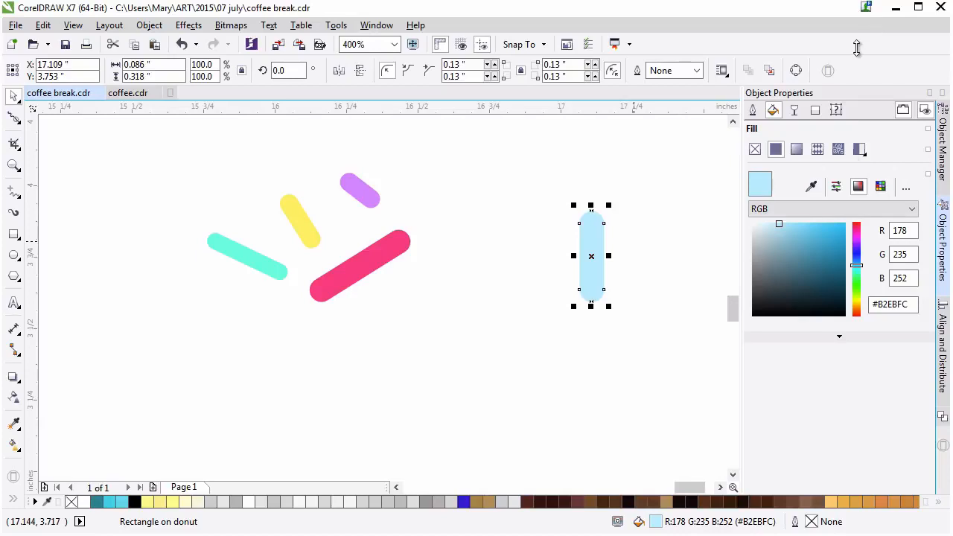
left_click(803, 223)
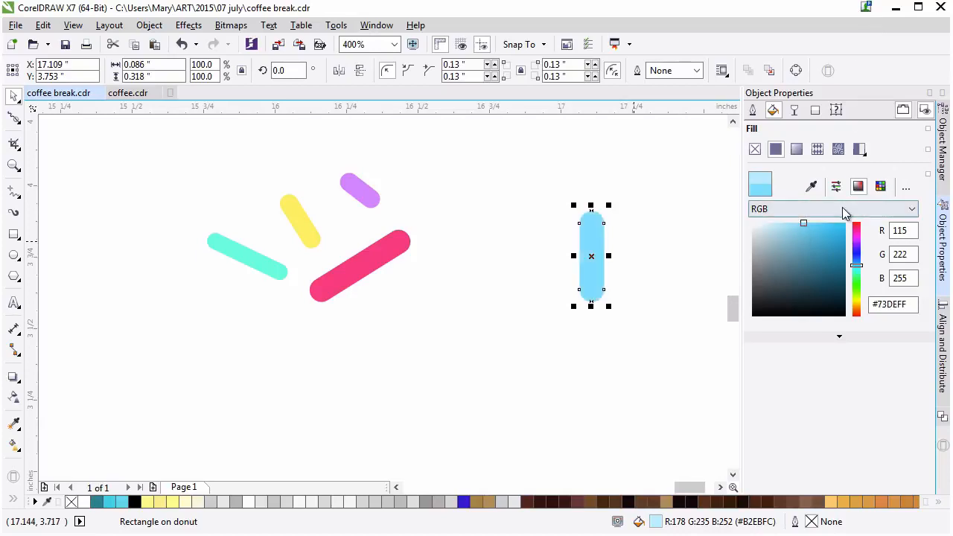
left_click(857, 262)
Step: Tilt the blue sprinkle slightly, scale it down and place it to the right of the pink sprinkle
left_click(592, 287)
left_click_drag(612, 308, 599, 286)
left_click(596, 282)
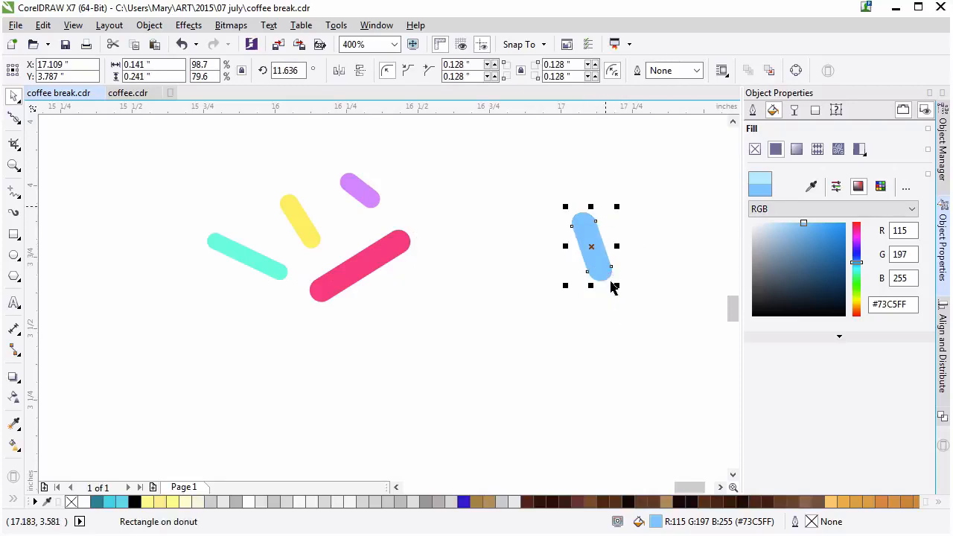
key("ctrl+z")
left_click(625, 335)
left_click(601, 280)
left_click_drag(617, 306, 461, 245)
left_click(614, 316)
left_click(520, 274)
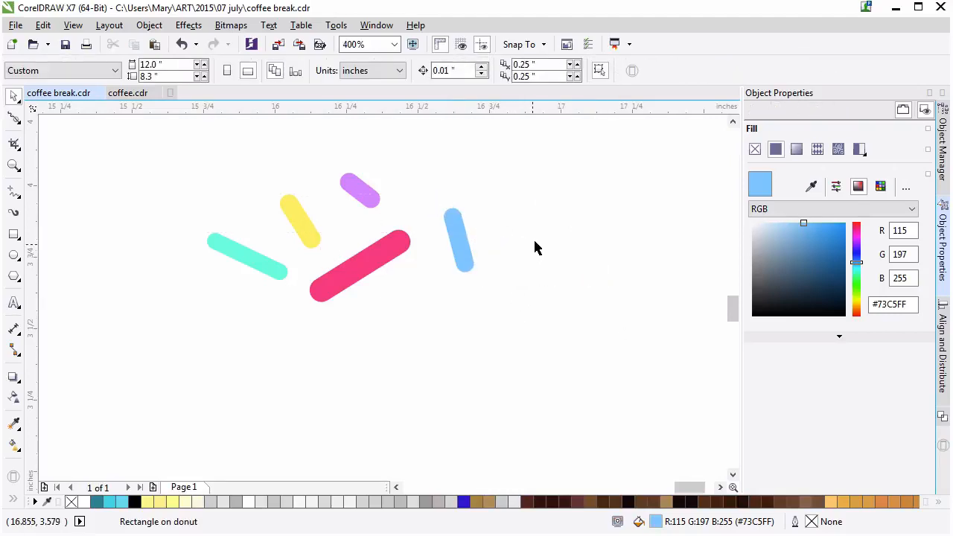
Step: Duplicate the purple sprinkle and place the copy to the right of the blue sprinkle
left_click(368, 189)
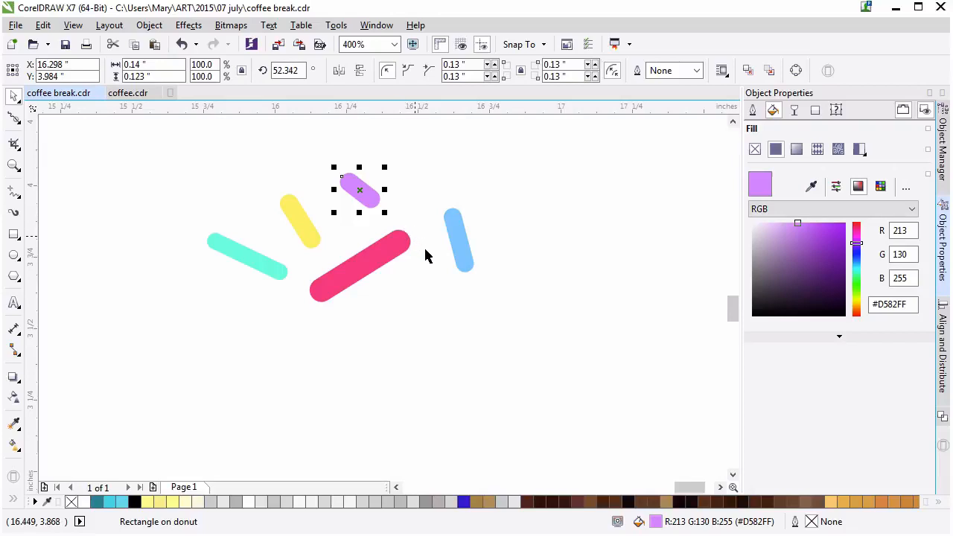
left_click(546, 234)
left_click(376, 189)
key("ctrl+d")
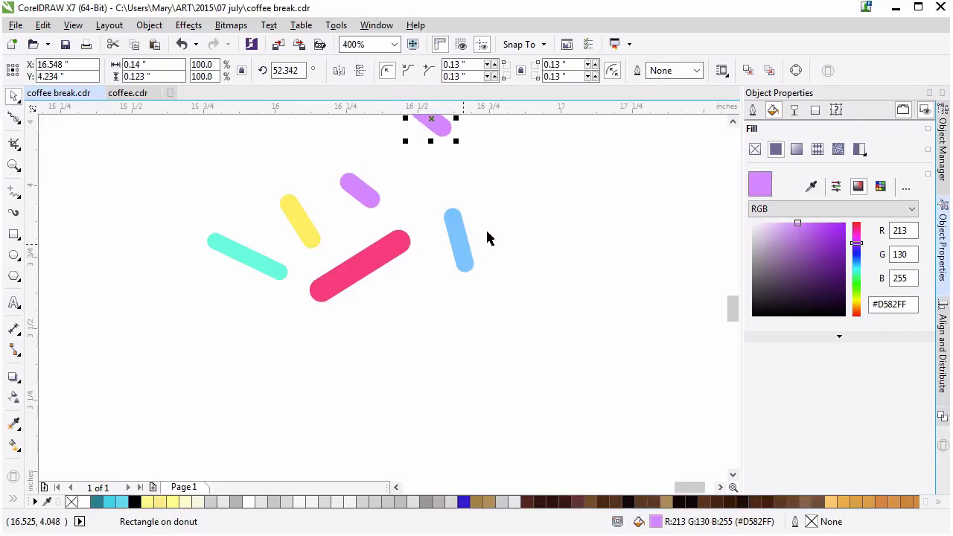
left_click(472, 149)
left_click_drag(439, 129, 536, 227)
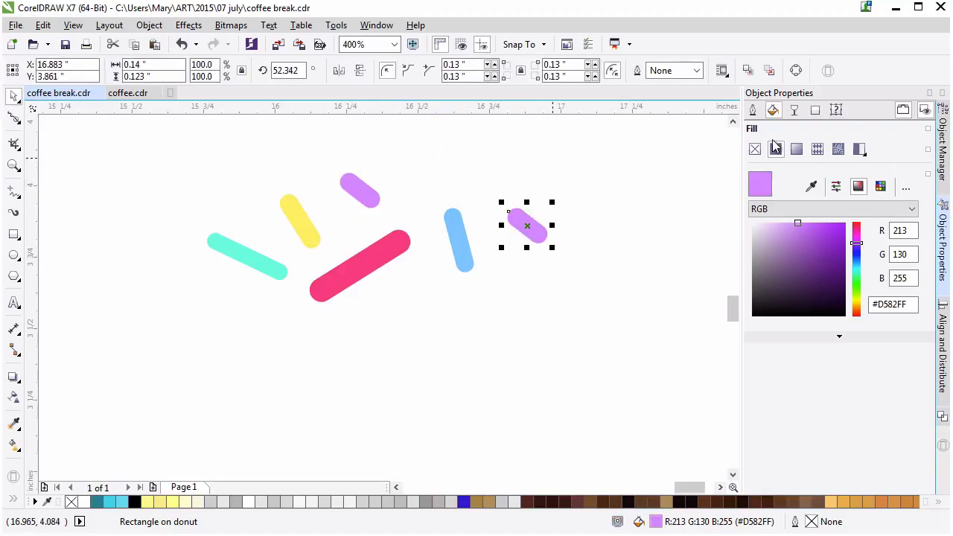
Step: Make a second purple copy, place it left of the turquoise sprinkle and rotate it to about 317 degrees
left_click(733, 121)
left_click(733, 121)
left_click_drag(733, 303, 733, 306)
left_click_drag(507, 163, 571, 397)
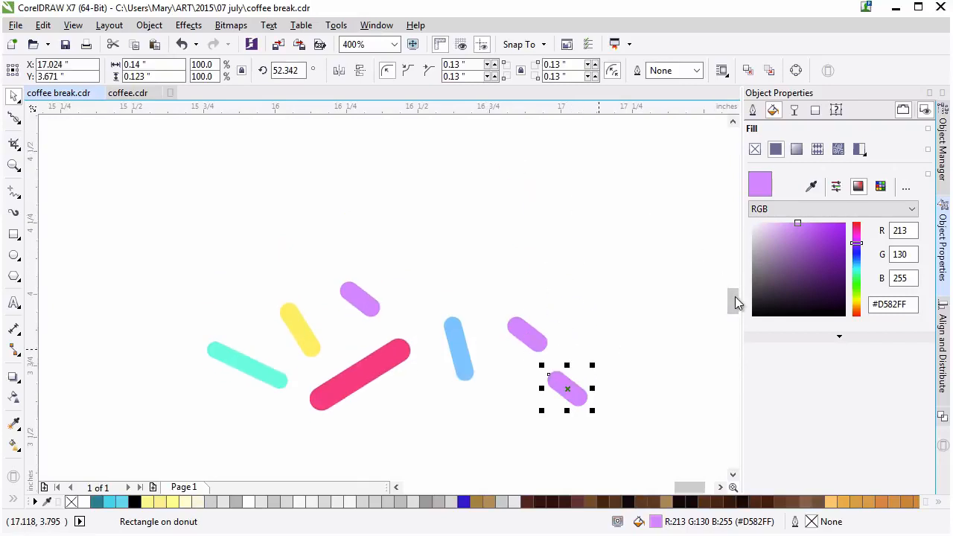
left_click_drag(735, 300, 735, 308)
left_click_drag(554, 267, 191, 254)
left_click(169, 216)
left_click(187, 265)
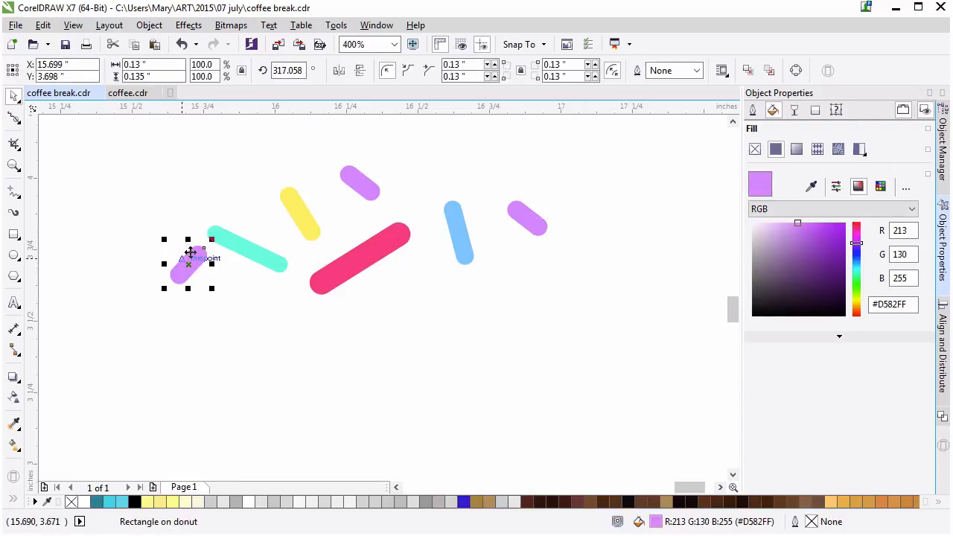
Step: Move the right purple copy lower and shift the left copy slightly up and outward from the turquoise sprinkle
left_click_drag(528, 236, 528, 274)
left_click_drag(184, 266, 164, 251)
left_click(581, 222)
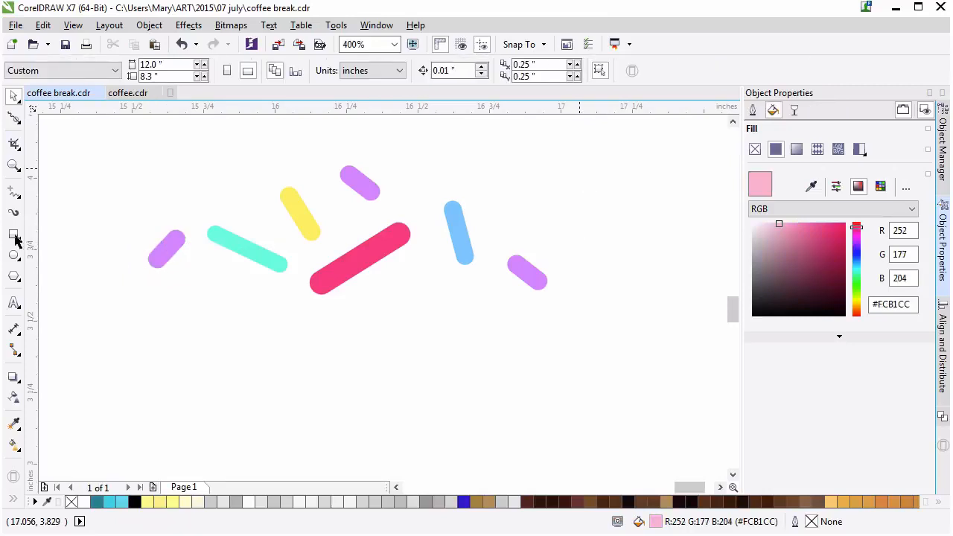
Step: Draw seven small circles up to about 0.07 inches wide, scattered among the sprinkles
key("F7")
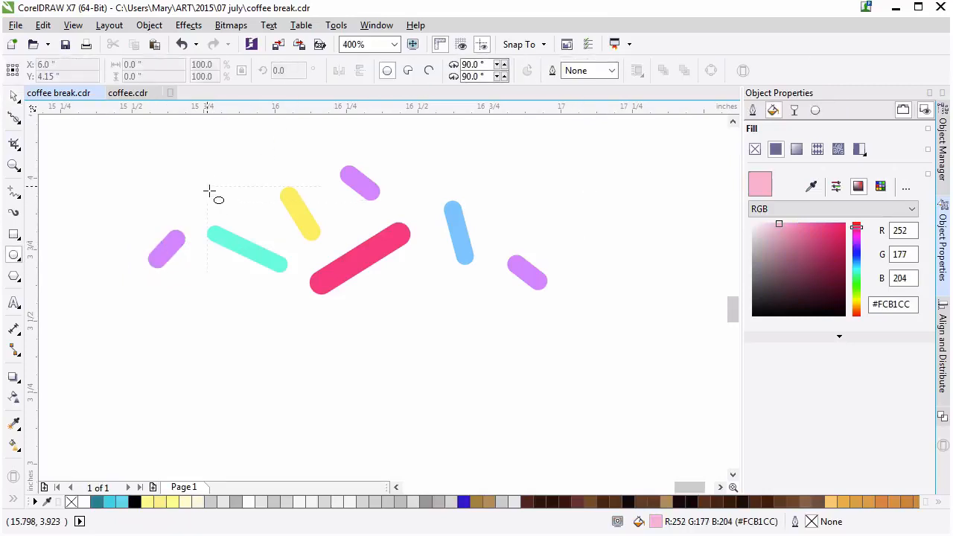
left_click_drag(218, 198, 227, 207)
left_click_drag(215, 266, 227, 280)
left_click_drag(131, 205, 145, 218)
left_click_drag(342, 216, 358, 231)
left_click_drag(495, 208, 506, 220)
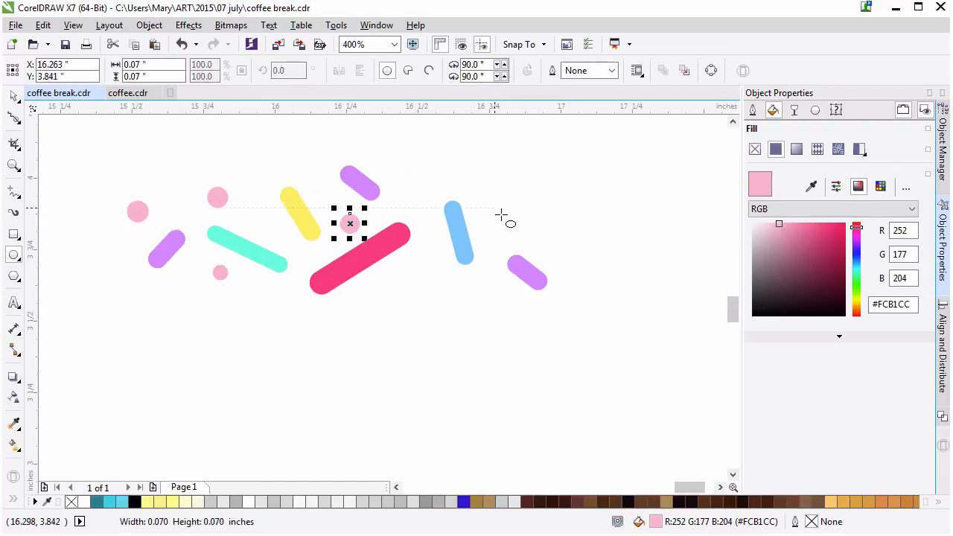
left_click_drag(563, 243, 581, 260)
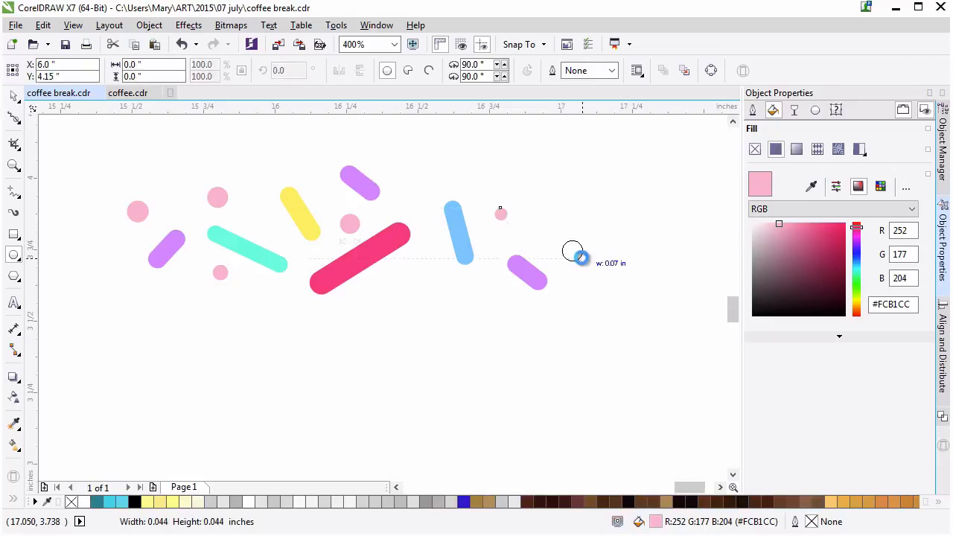
left_click_drag(491, 288, 493, 288)
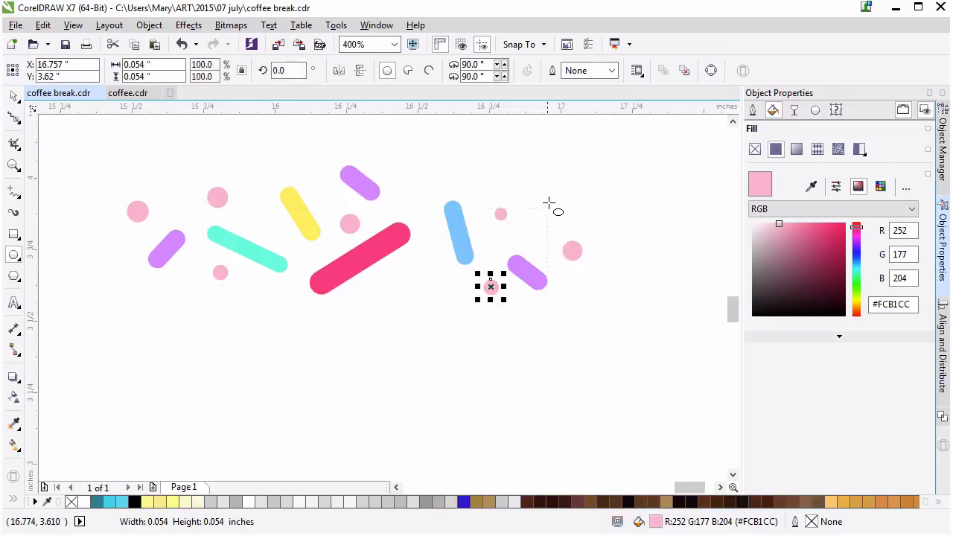
Step: Draw two more small circles up to about 0.04 inches wide, at the upper-right and lower-left ends of the sprinkle cluster
left_click_drag(557, 212, 565, 185)
left_click_drag(127, 284, 138, 295)
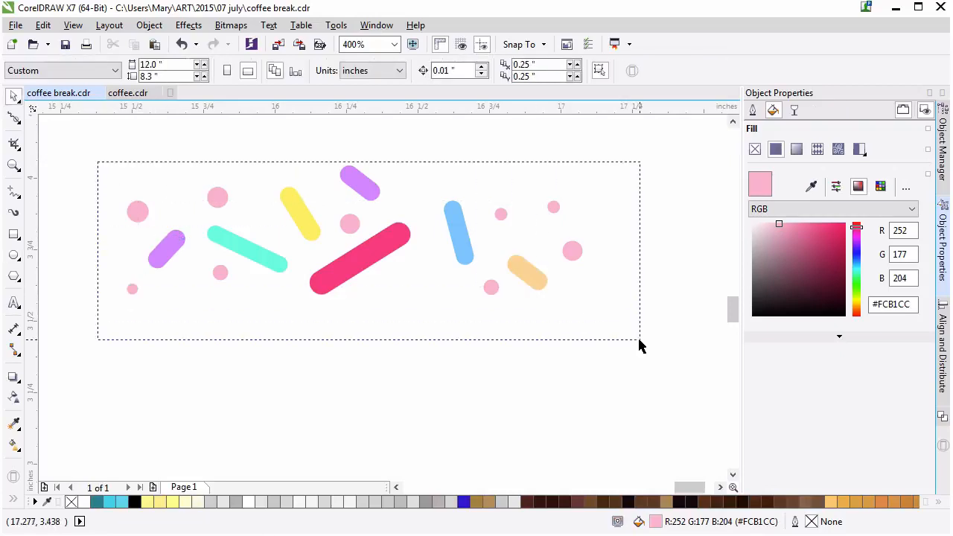
left_click_drag(639, 344, 640, 344)
left_click(670, 219)
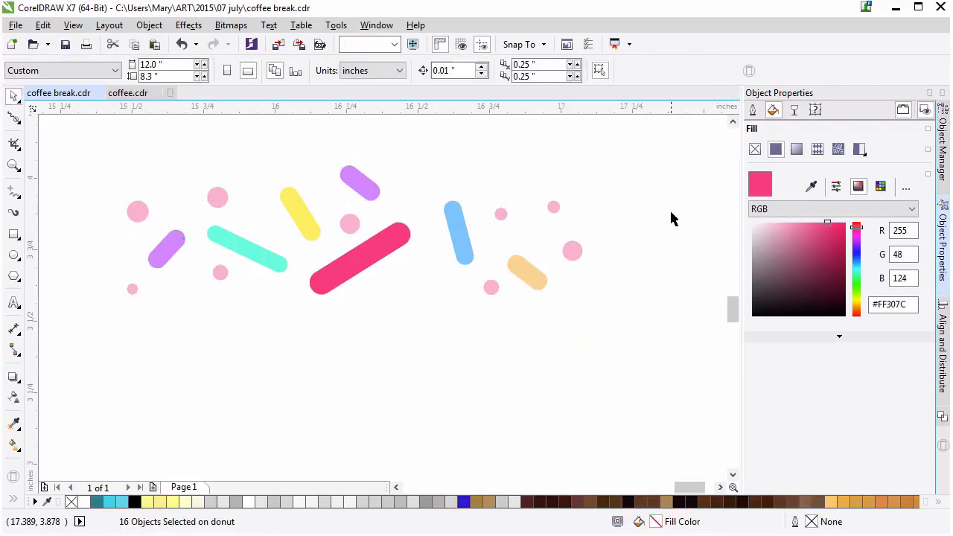
left_click(150, 28)
left_click(274, 356)
left_click(596, 342)
left_click(463, 249)
left_click(503, 336)
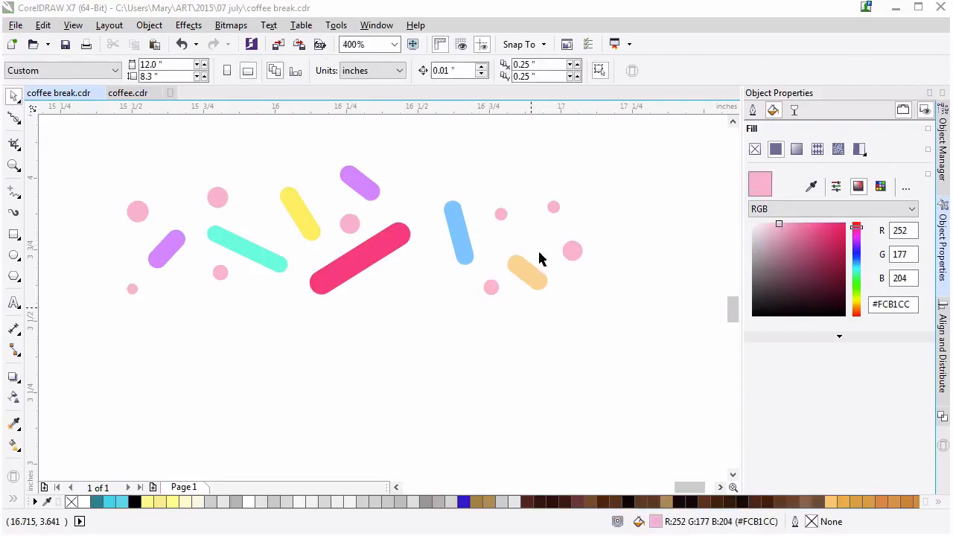
Step: Group a copy of all the sprinkles and dots over the originals and fill it with purple RGB 112, 64, 148
left_click_drag(221, 223, 622, 320)
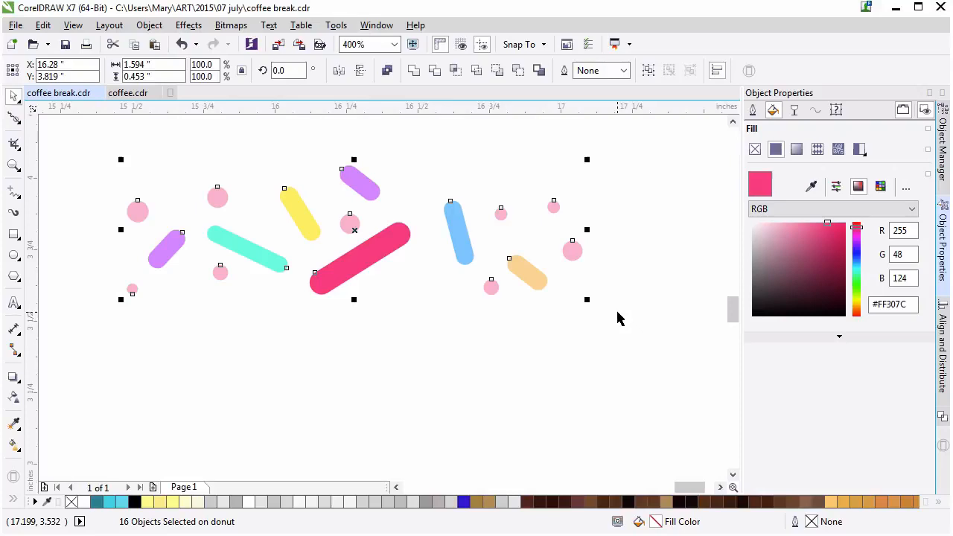
key("ctrl+g")
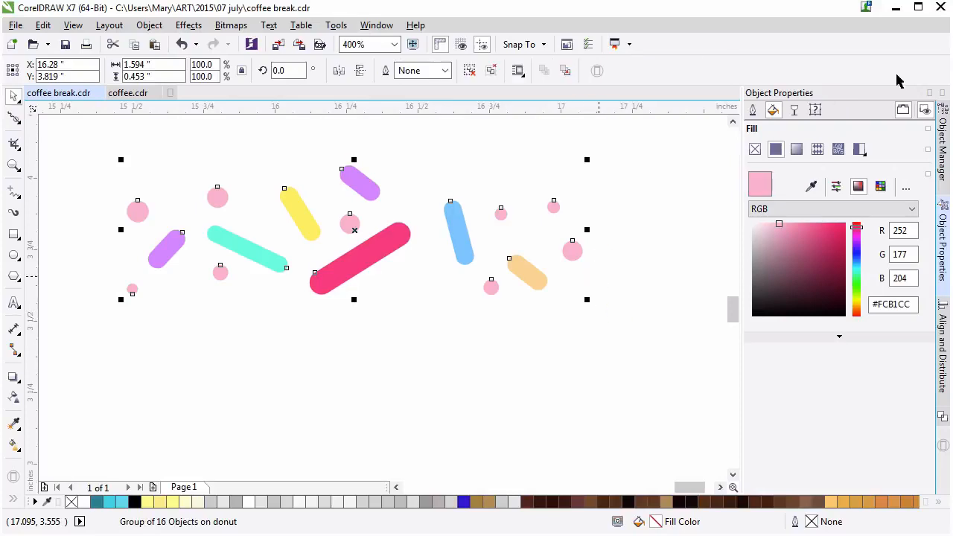
left_click(856, 245)
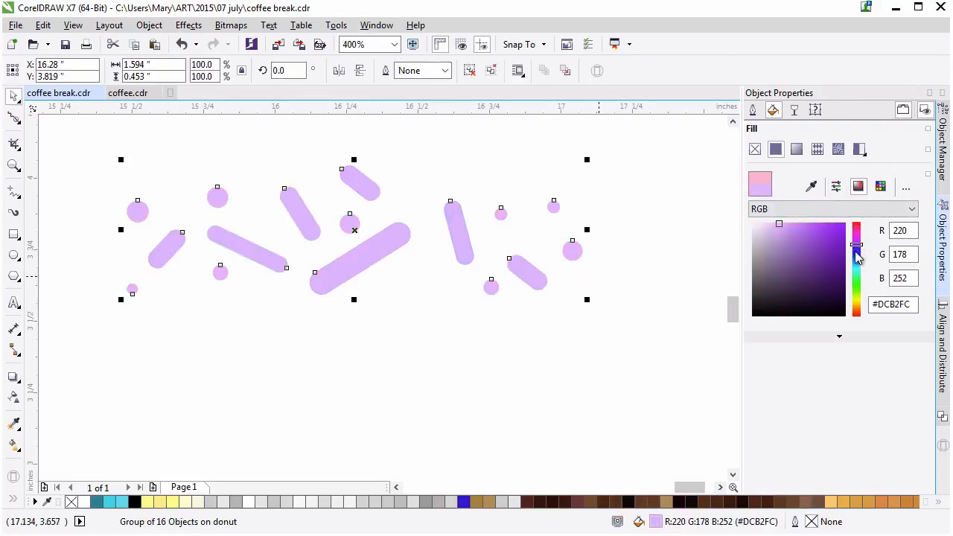
left_click(804, 262)
Step: Apply a linear fountain transparency running upward through the purple group, using the Multiply merge mode, and adjust its node transparency
left_click(13, 396)
left_click_drag(314, 314, 356, 147)
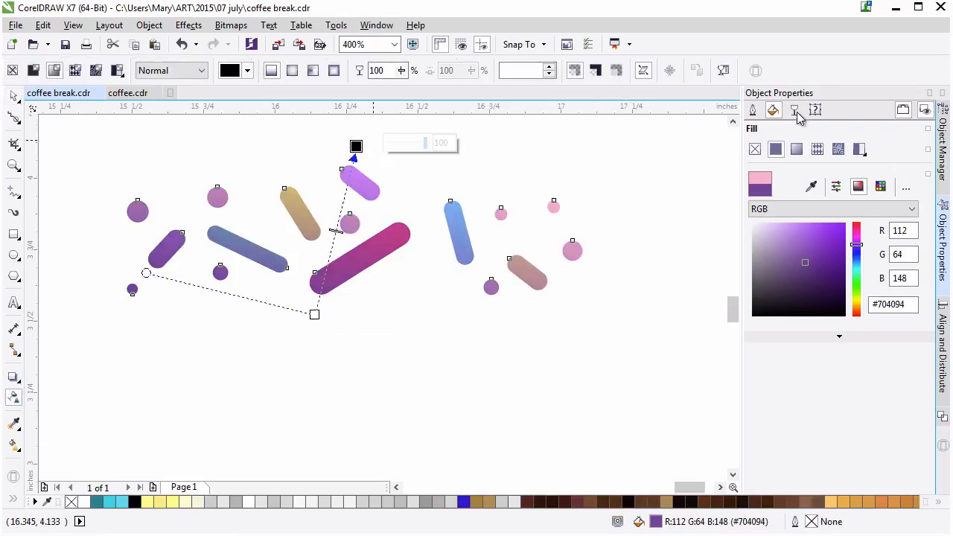
left_click(796, 111)
left_click(809, 150)
left_click(784, 221)
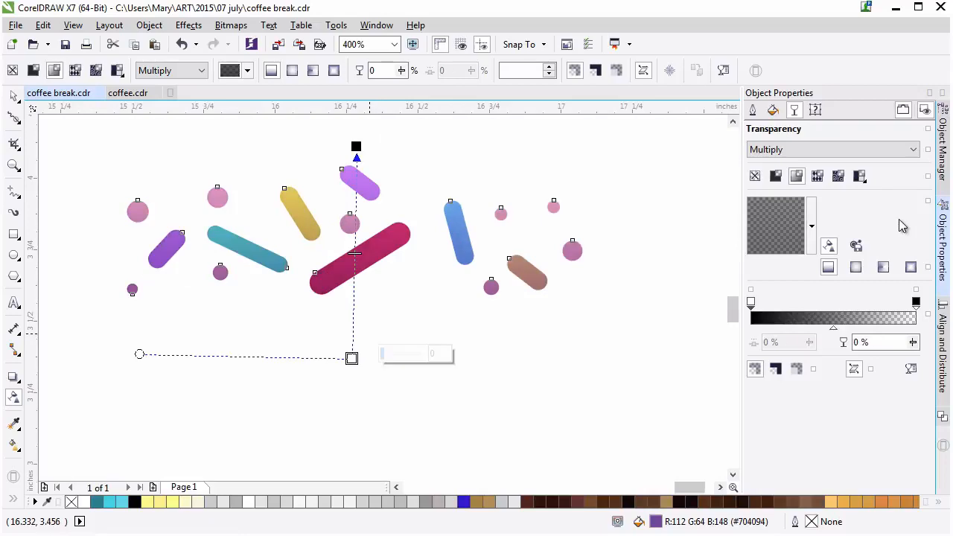
left_click_drag(913, 343, 938, 348)
Step: Select the shaded group over the sprinkles and ungroup it
left_click(14, 96)
key("Escape")
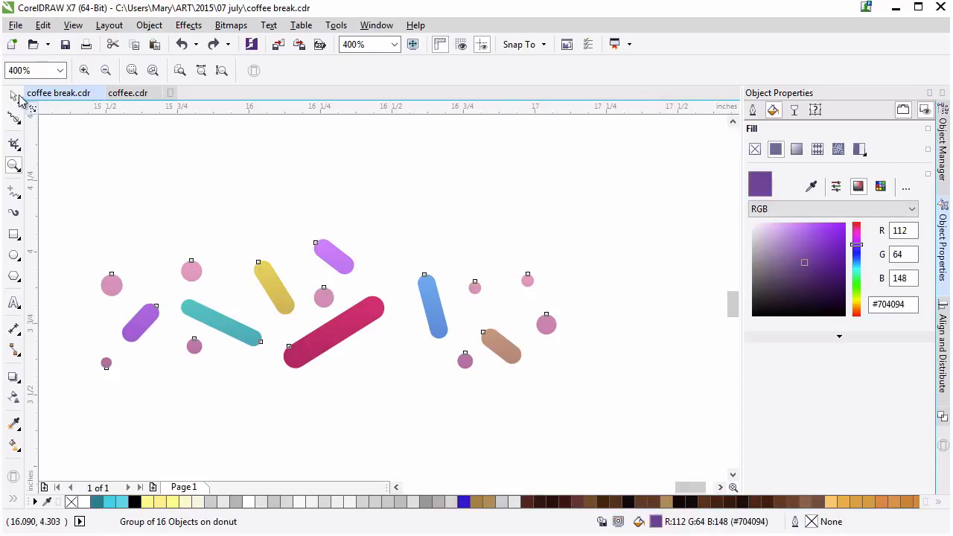
left_click(365, 320)
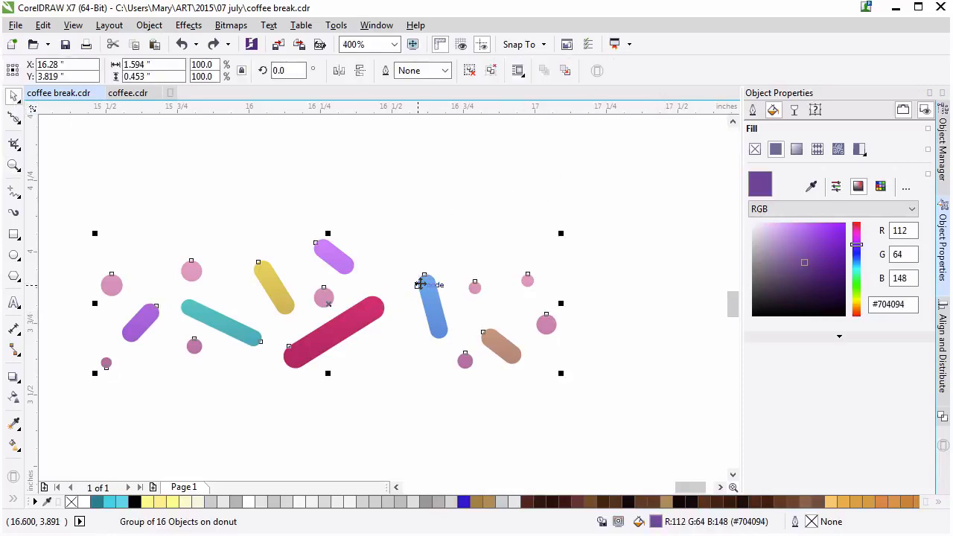
key("ctrl+u")
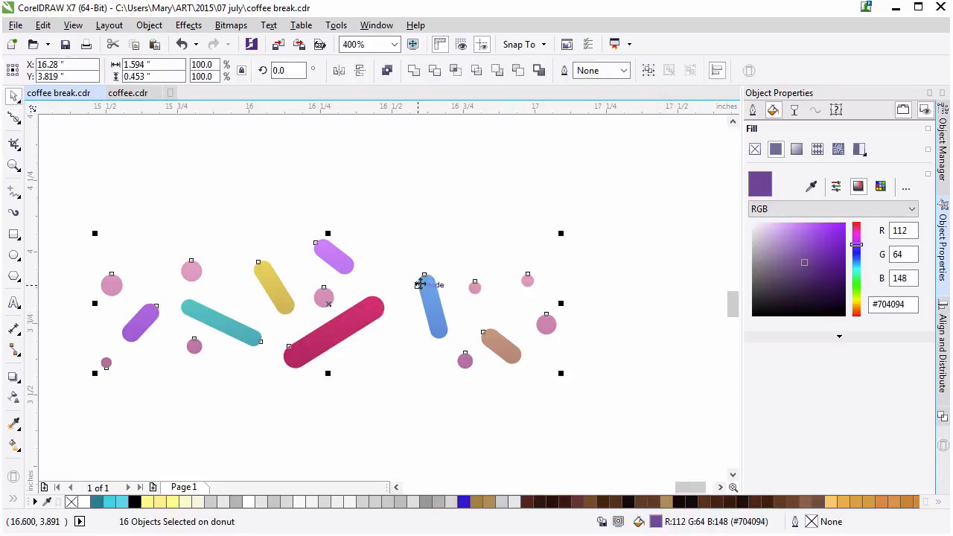
Step: Redraw the transparency gradient across the large red sprinkle at about 114 degrees and across the leftmost large dot at about 79 degrees
left_click(333, 332)
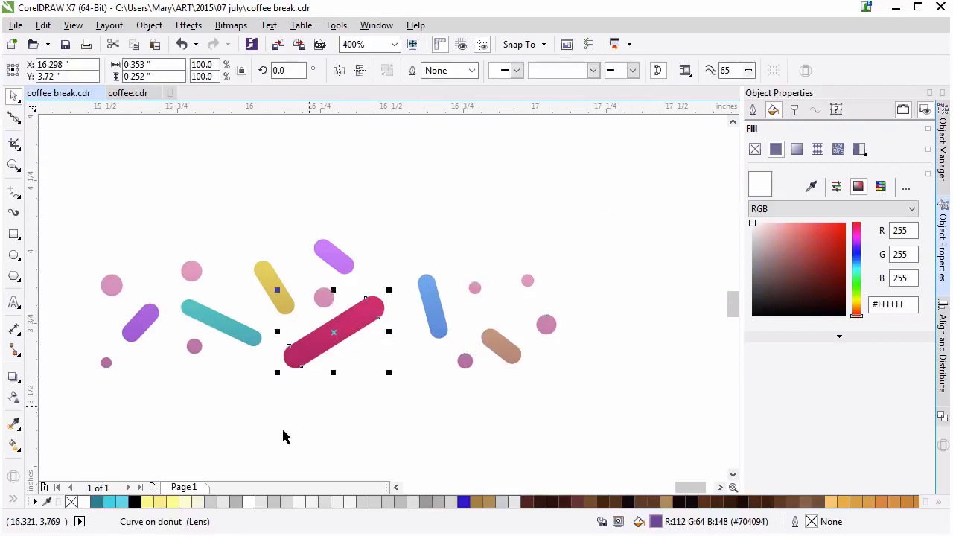
left_click(13, 397)
left_click(14, 396)
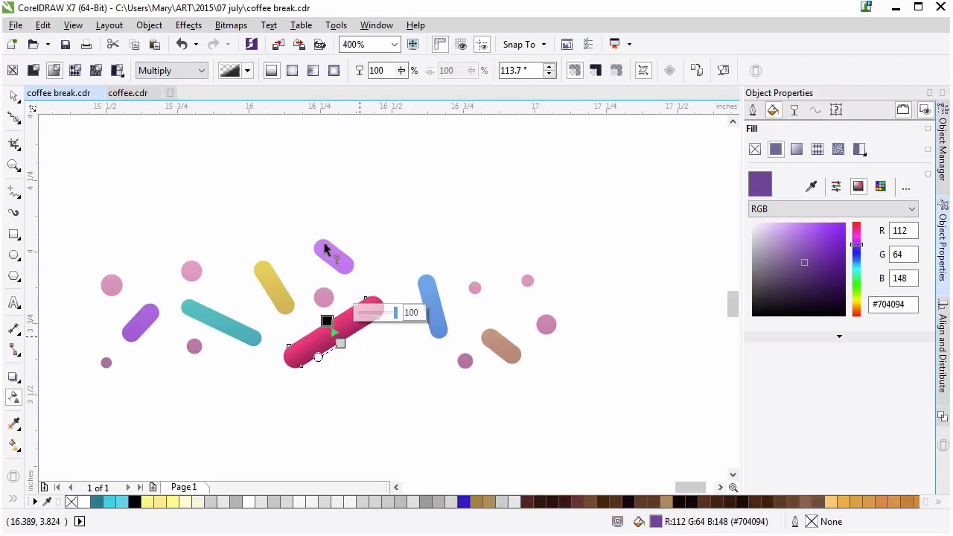
left_click(14, 96)
left_click(114, 284)
left_click(13, 397)
left_click_drag(111, 295, 115, 274)
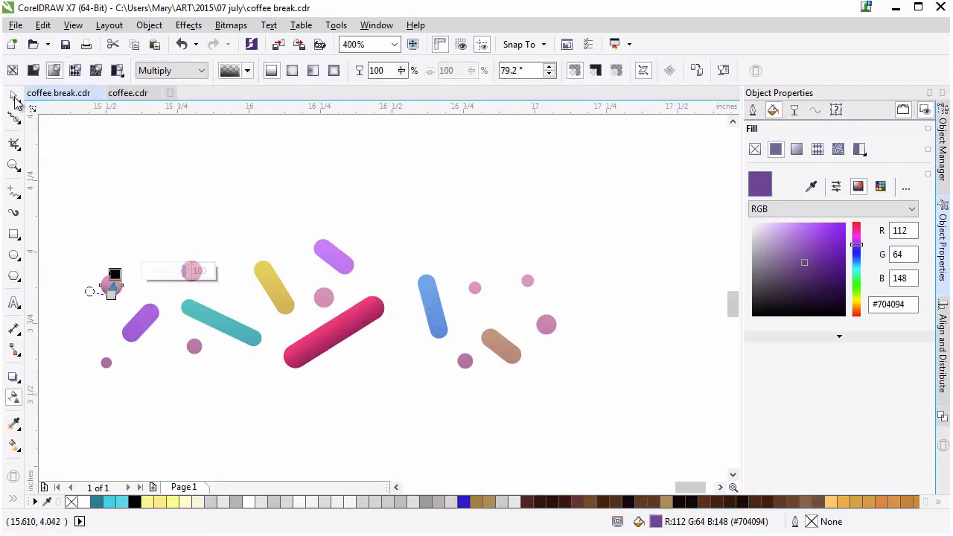
Step: Redraw the transparency gradient across the width of the leftmost purple sprinkle so its lower edge is shaded
left_click(15, 96)
left_click(141, 323)
left_click(14, 397)
left_click_drag(147, 328, 137, 311)
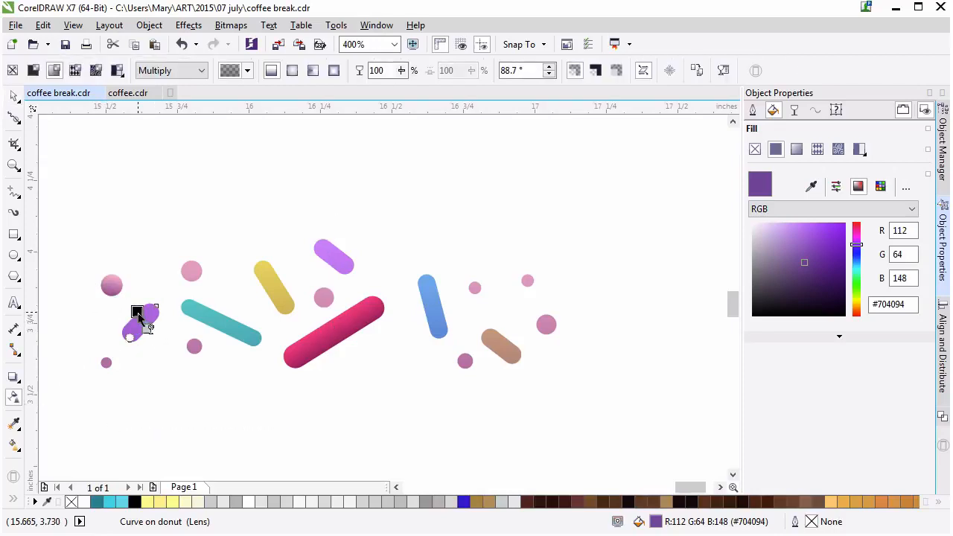
Step: Try to redraw the transparency gradient on the small dot below the leftmost purple sprinkle and undo the change
left_click(14, 96)
left_click(106, 363)
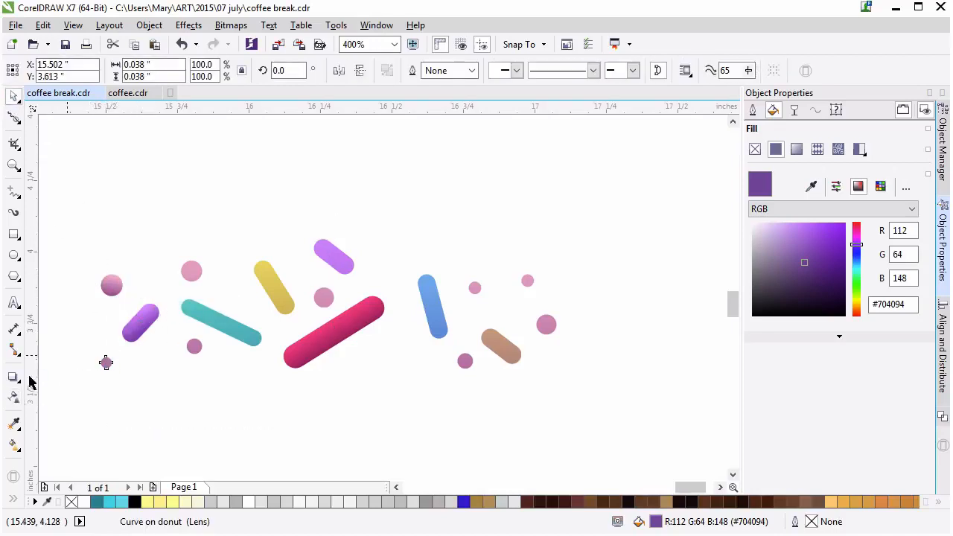
left_click_drag(105, 373, 106, 357)
key("ctrl+z")
left_click(13, 397)
left_click(14, 96)
Step: Redraw the transparency gradients across the widths of the turquoise and yellow sprinkles so their lower edges are shaded
left_click(222, 324)
left_click(14, 397)
left_click_drag(211, 326, 219, 313)
left_click(14, 96)
left_click(278, 276)
left_click(14, 396)
left_click_drag(265, 292, 286, 273)
Step: Redraw the transparency gradient on the uppermost purple sprinkle, running from its lower edge to its upper edge
left_click(15, 96)
left_click(334, 257)
left_click(14, 397)
left_click_drag(345, 272, 328, 238)
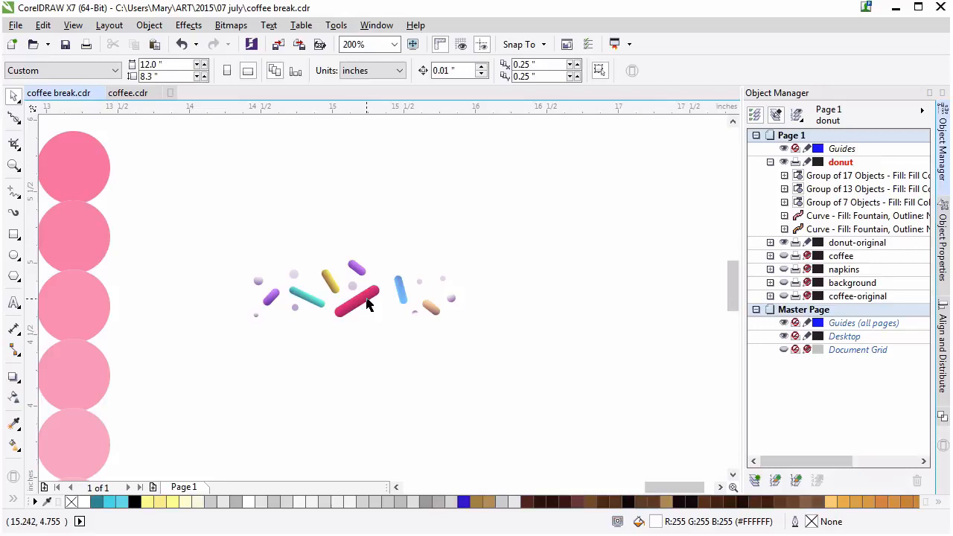
Step: Save the sprinkle group as a custom Artistic Media object sprayer file named SPRINKLES2
left_click(365, 304)
left_click(13, 212)
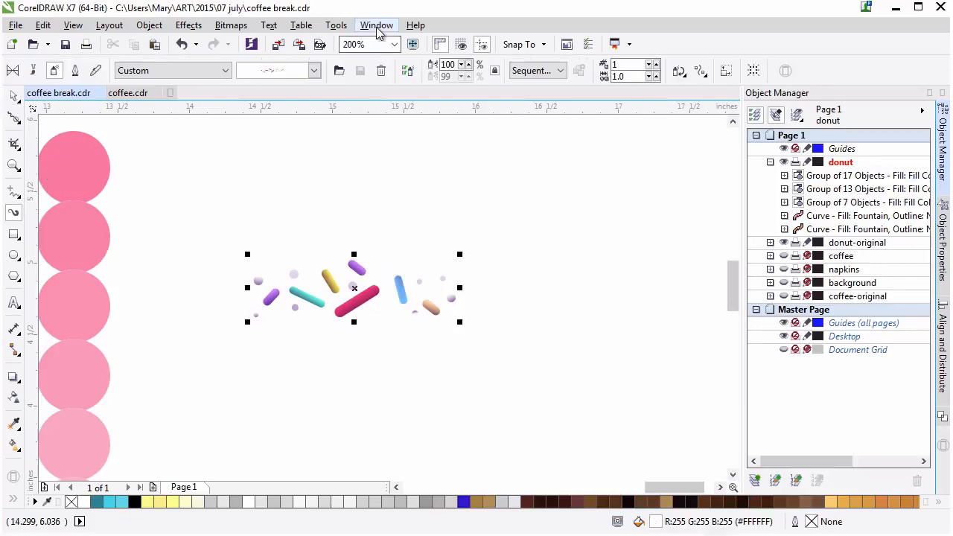
left_click(376, 25)
mouse_move(493, 221)
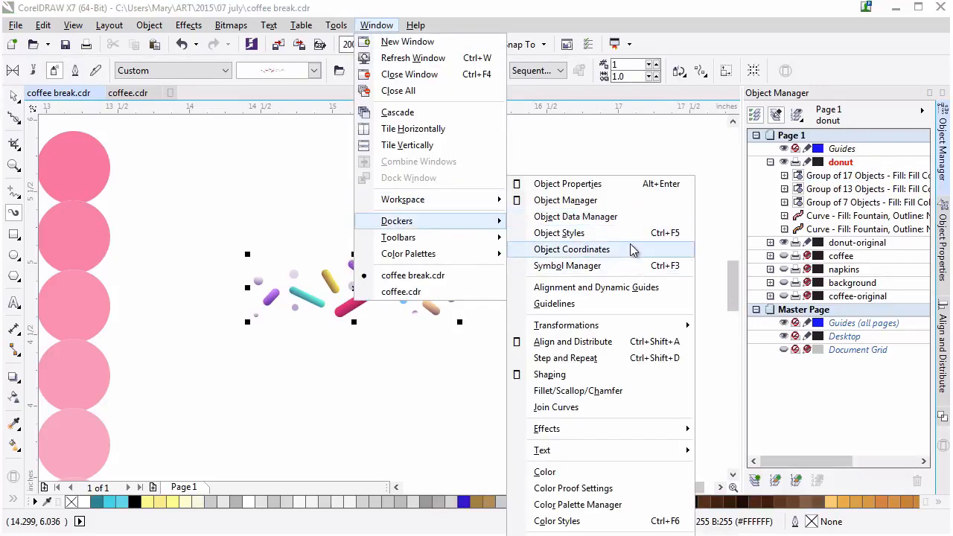
mouse_move(610, 430)
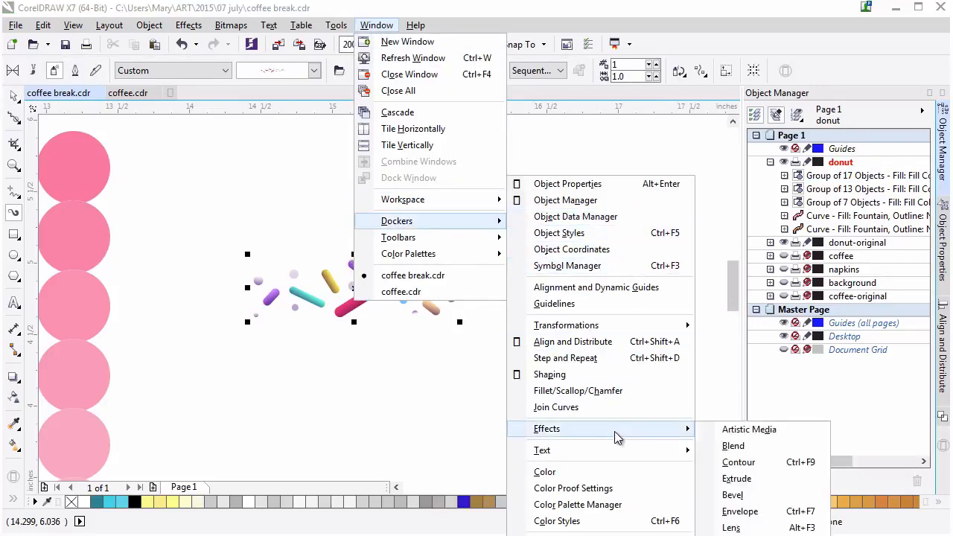
left_click(754, 430)
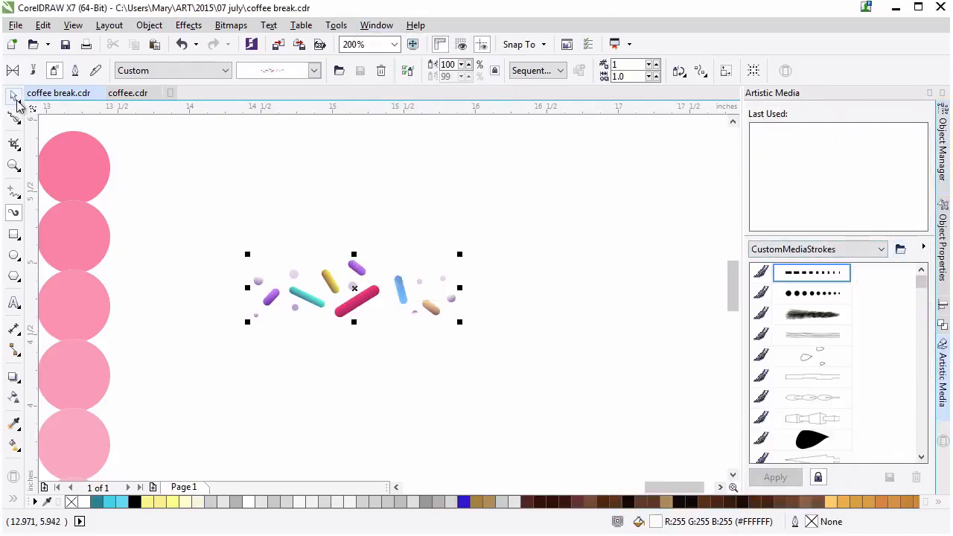
left_click(14, 97)
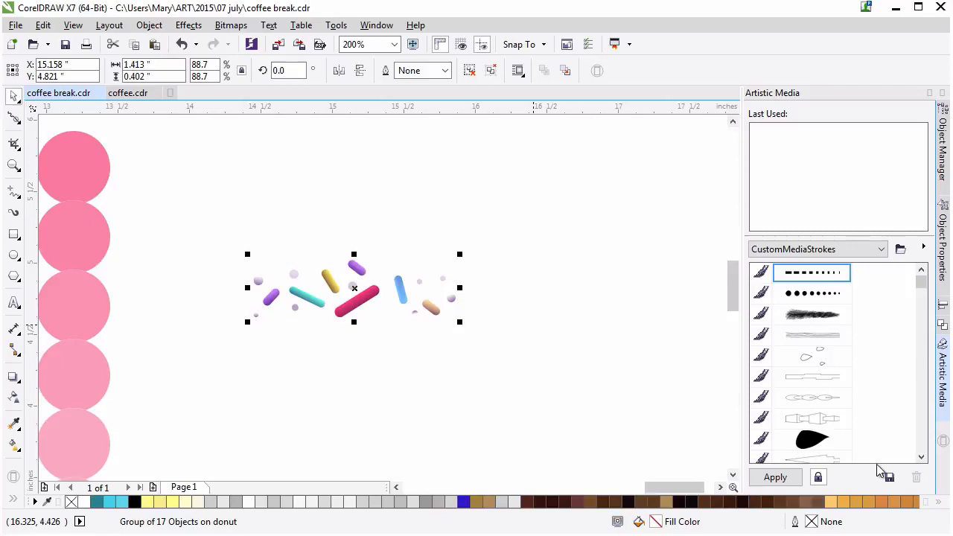
left_click(888, 477)
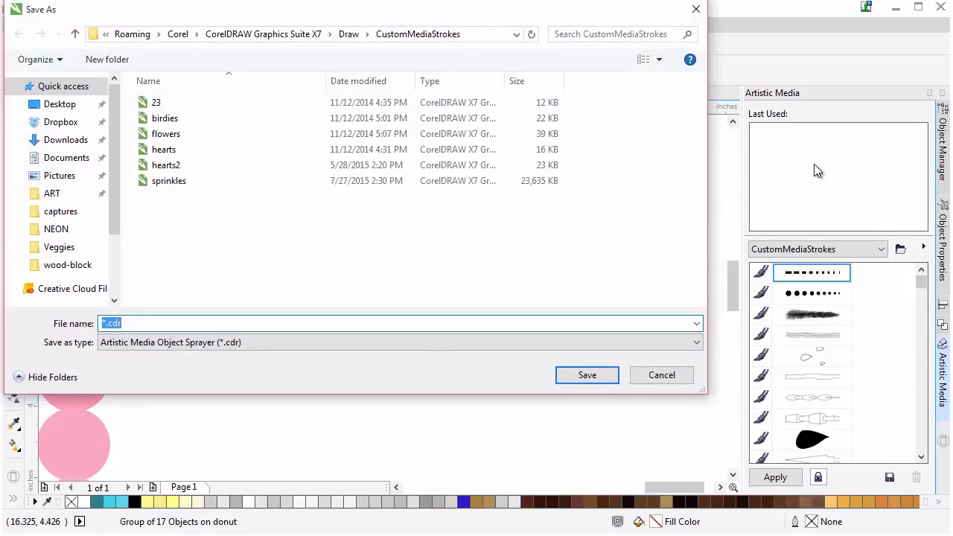
type("SPRINKLES")
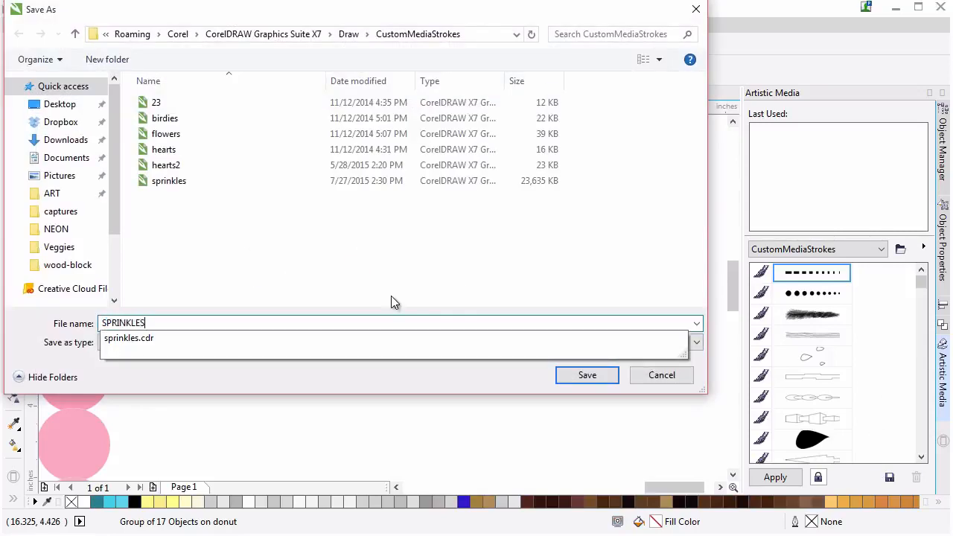
type("2")
left_click(588, 375)
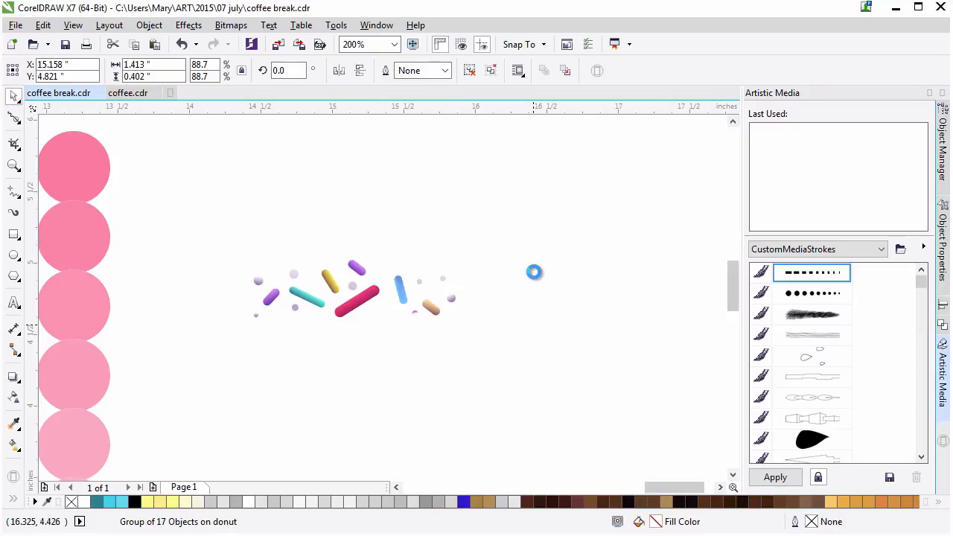
Step: Spray the new custom sprinkle spraylist along a winding path over the plain donut's icing, from its left side to the bottom
left_click(534, 277)
left_click_drag(662, 486, 587, 486)
left_click_drag(733, 287, 732, 299)
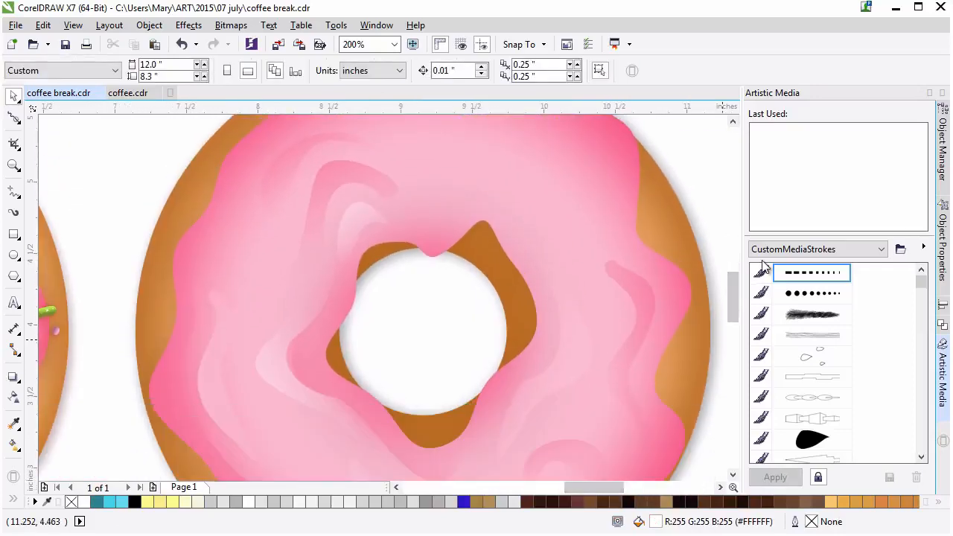
left_click(942, 94)
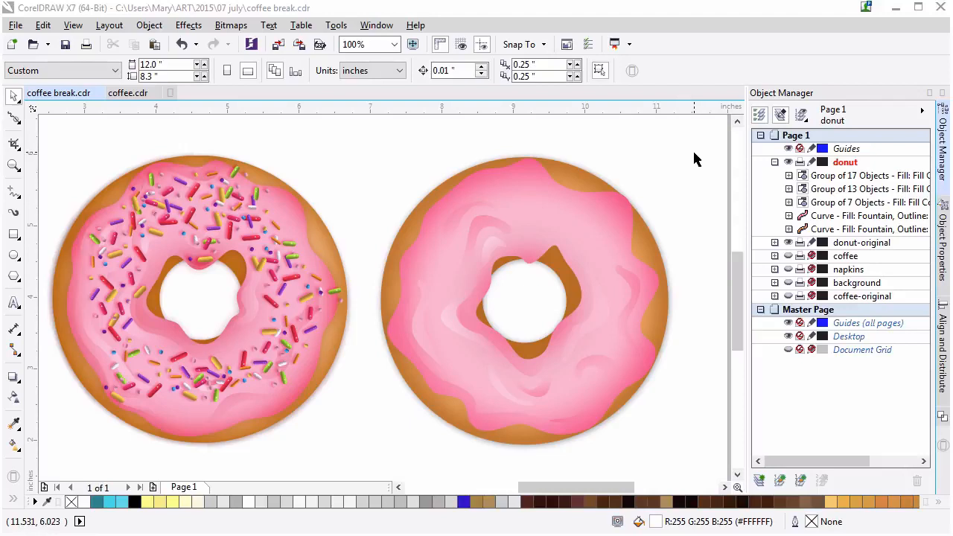
left_click(13, 212)
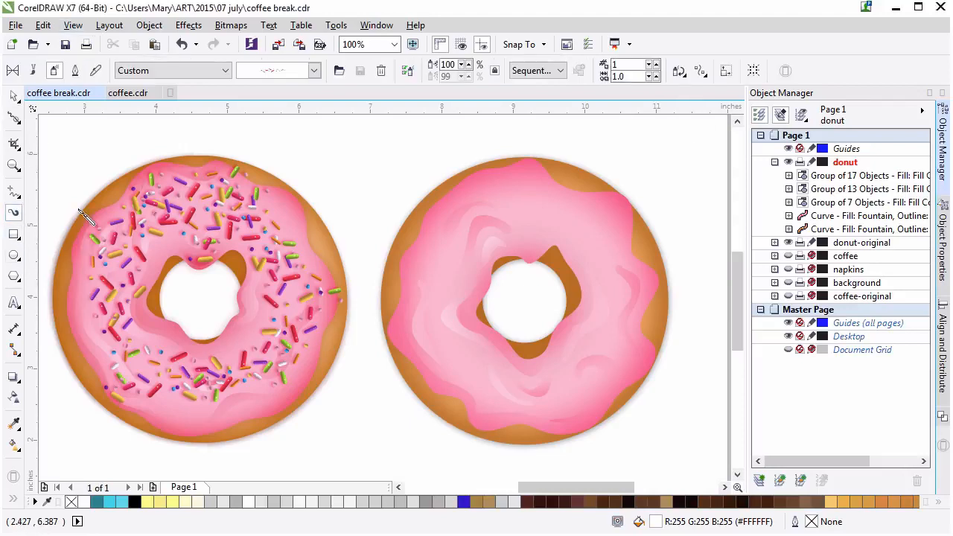
left_click(229, 70)
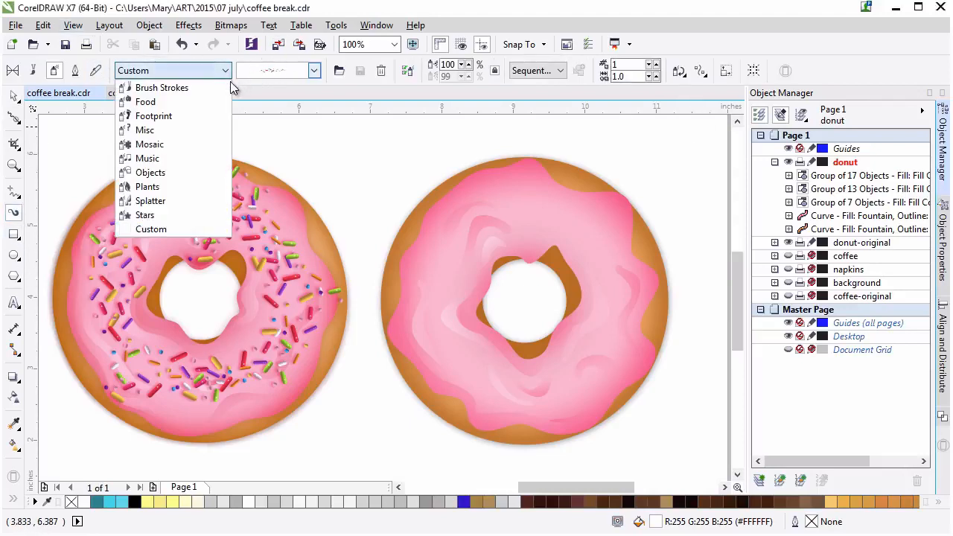
left_click(191, 228)
left_click(314, 71)
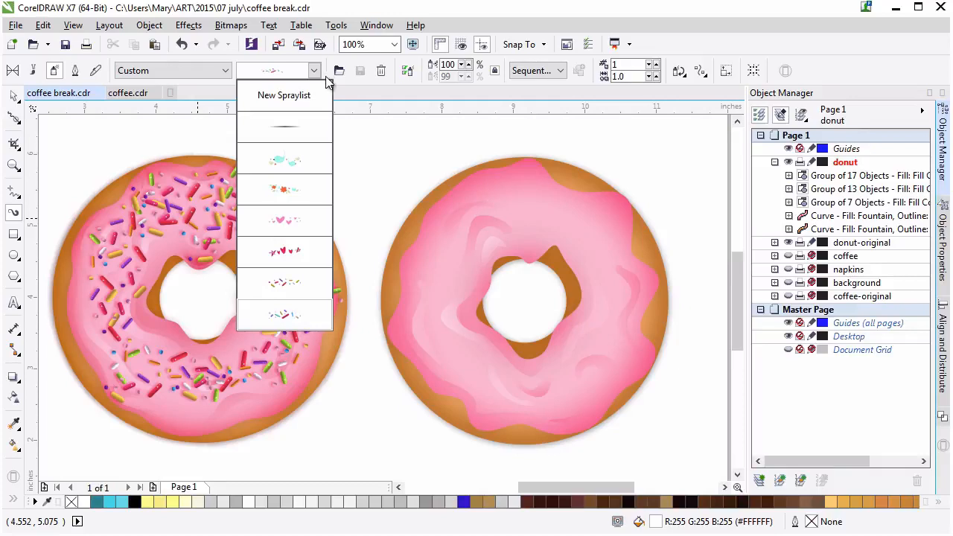
left_click(316, 319)
mouse_move(445, 288)
left_mouse_down()
mouse_move(629, 338)
mouse_move(532, 409)
left_mouse_up()
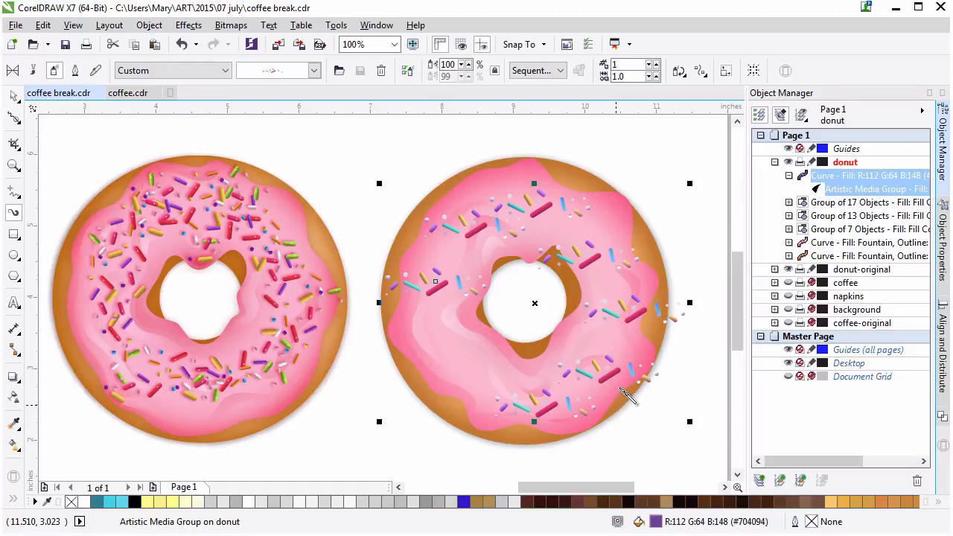
Step: Set the sprayed sprinkles' rotation angle to 4 degrees relative to the path and select the spray's control curve
left_click(702, 73)
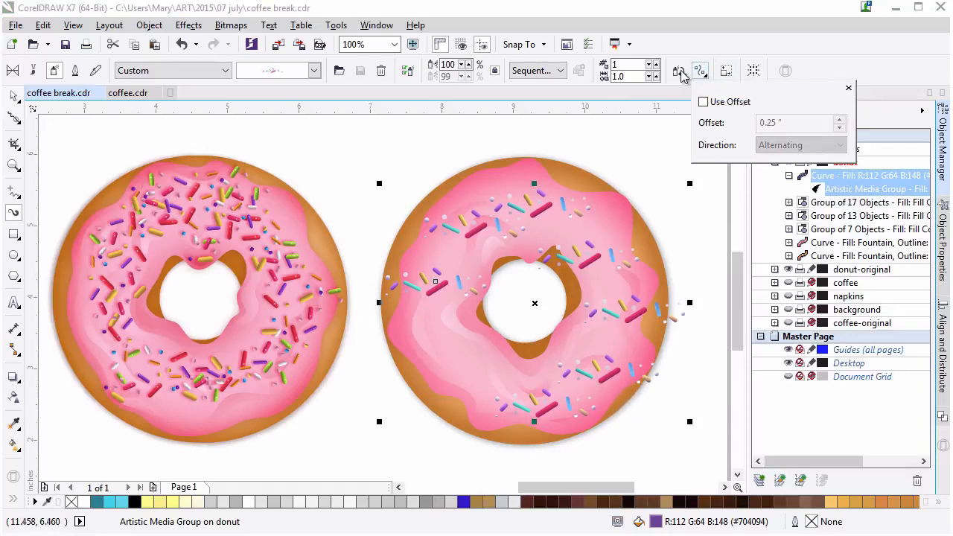
left_click(679, 71)
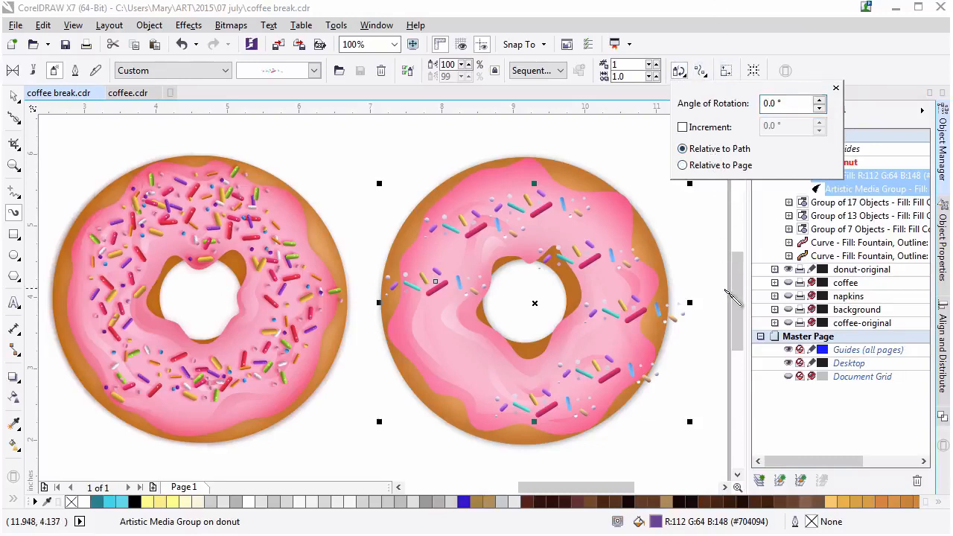
left_click(819, 100)
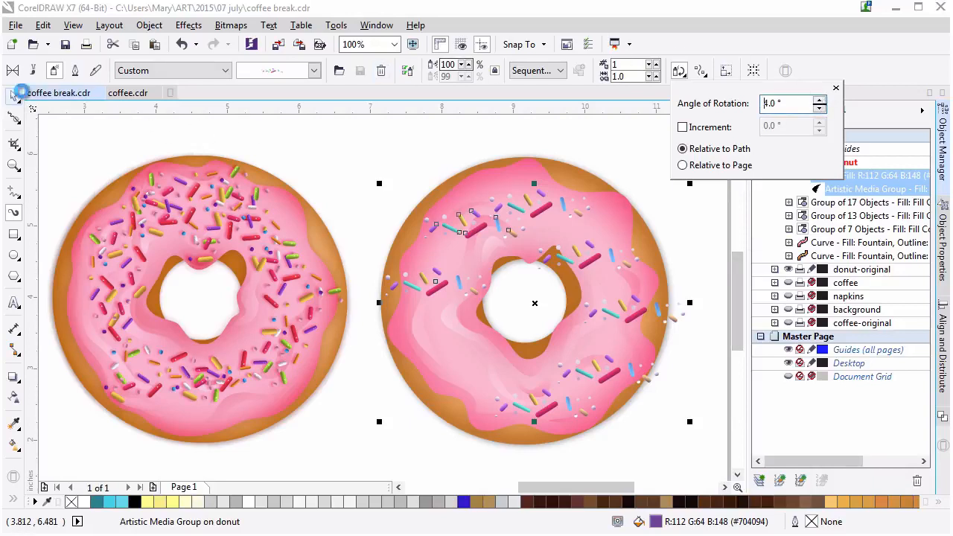
left_click(14, 95)
left_click(618, 291)
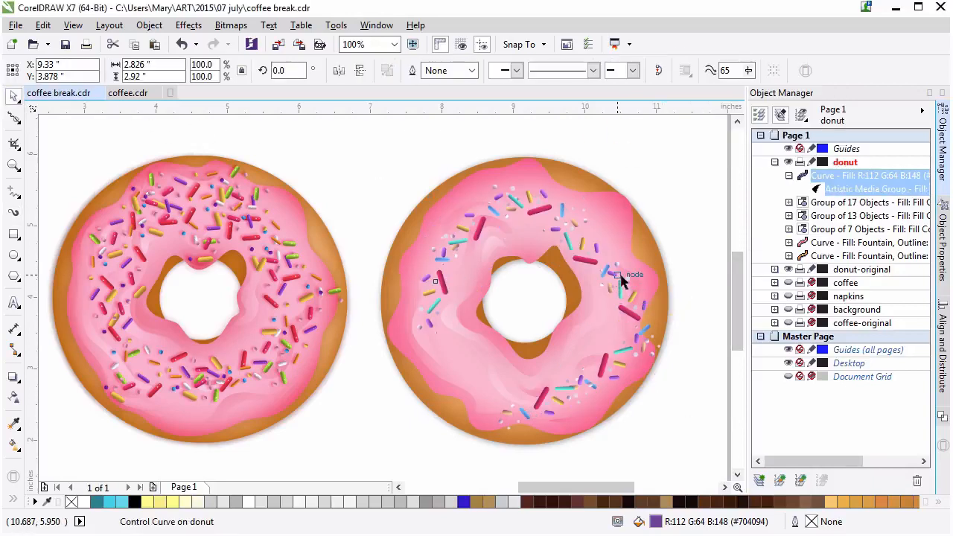
Step: Move the sprayed sprinkles slightly up and left, and spray two more sprinkle paths over the icing around the donut's hole
left_click_drag(616, 284, 614, 272)
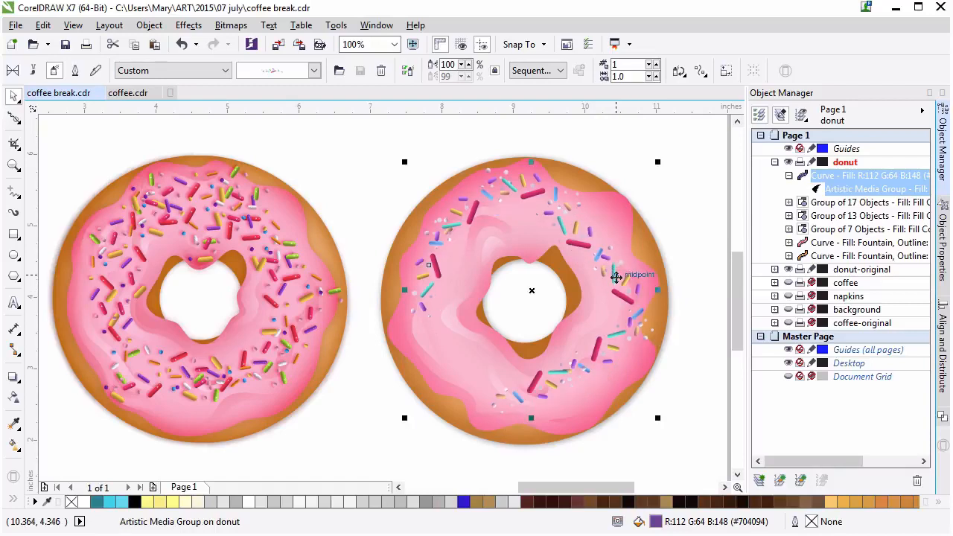
left_click(685, 192)
left_click(14, 212)
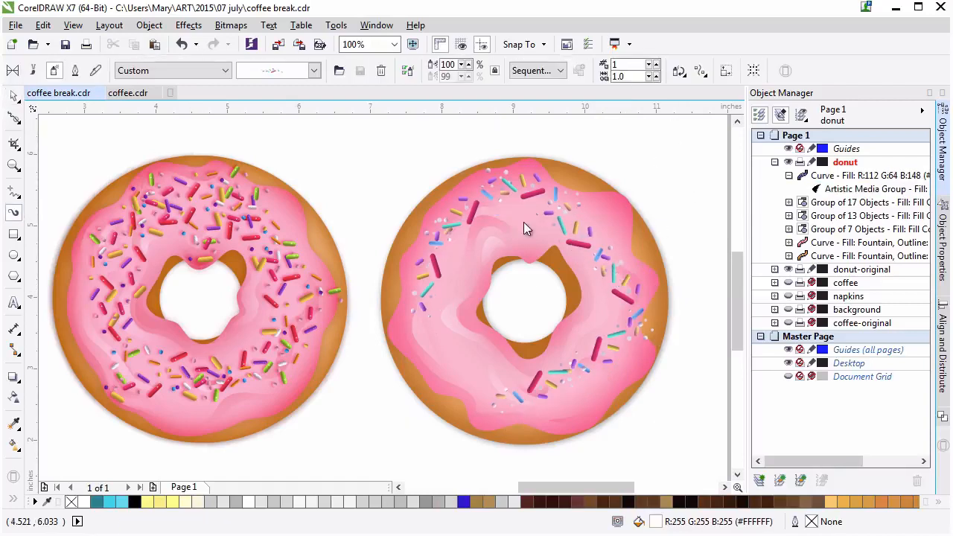
left_click_drag(465, 271, 591, 233)
left_click_drag(479, 376, 471, 367)
mouse_move(447, 290)
left_mouse_down()
mouse_move(560, 364)
mouse_move(568, 360)
left_mouse_up()
key("ctrl+z")
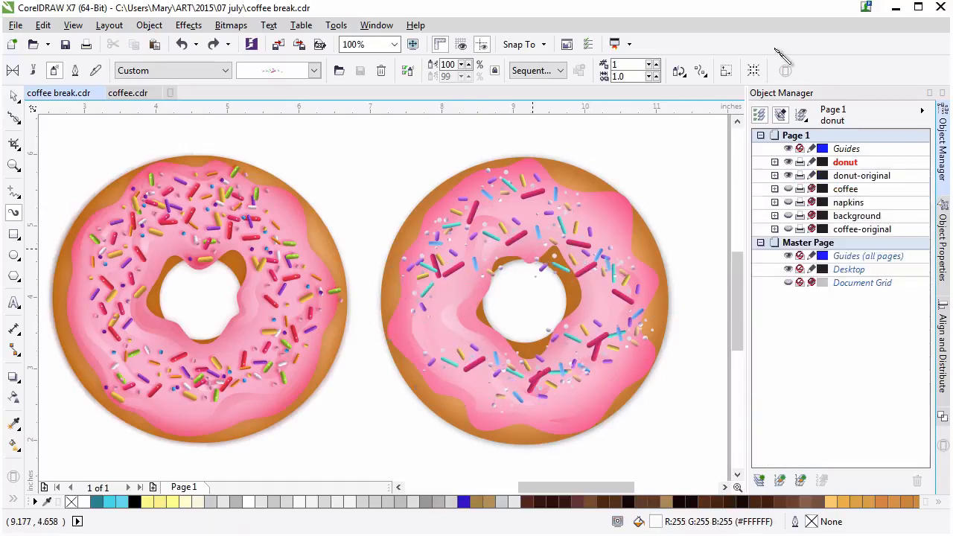
Step: Select the three sprayed sprinkle curves in the donut layer, open their rotation settings, and deselect them
left_click(679, 73)
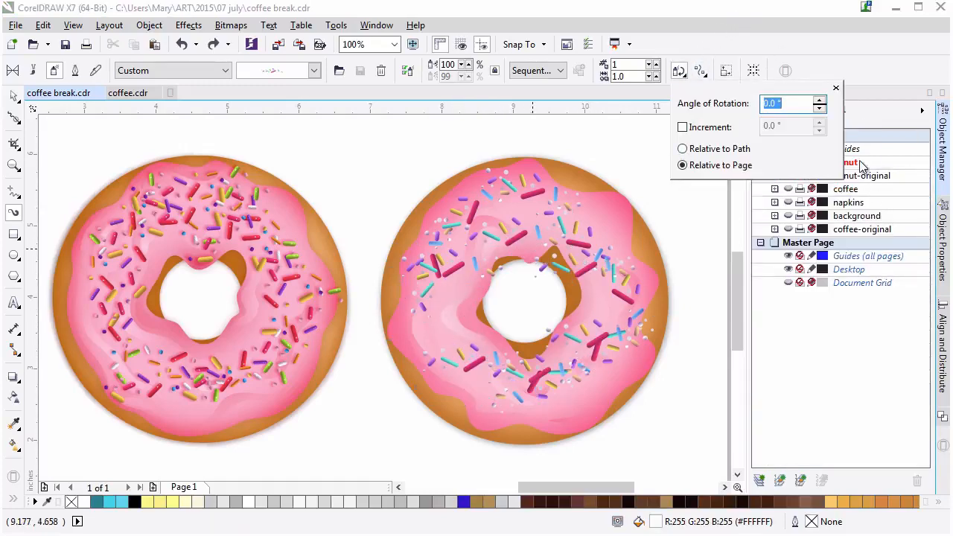
double_click(860, 163)
left_click(861, 176)
left_click(854, 202, "shift")
left_click(680, 72)
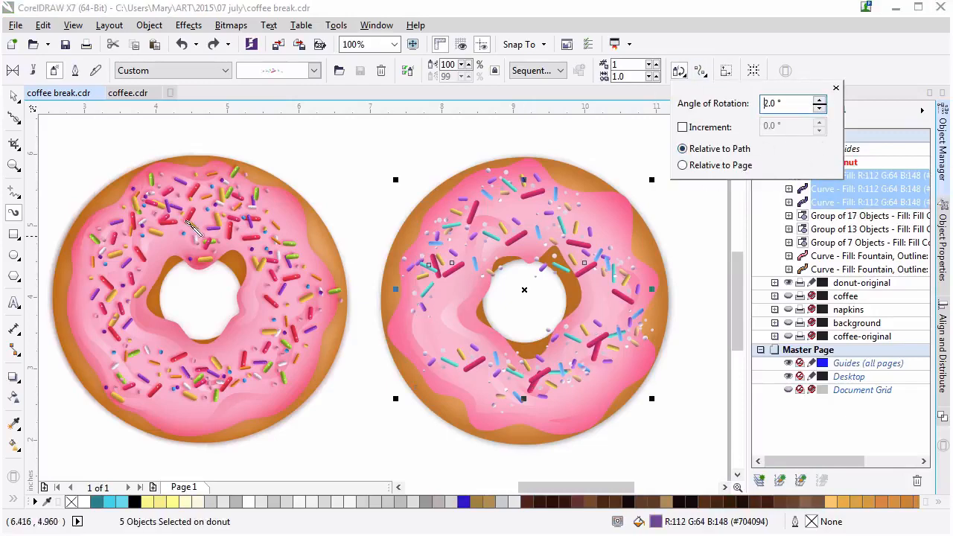
left_click(13, 97)
left_click(691, 215)
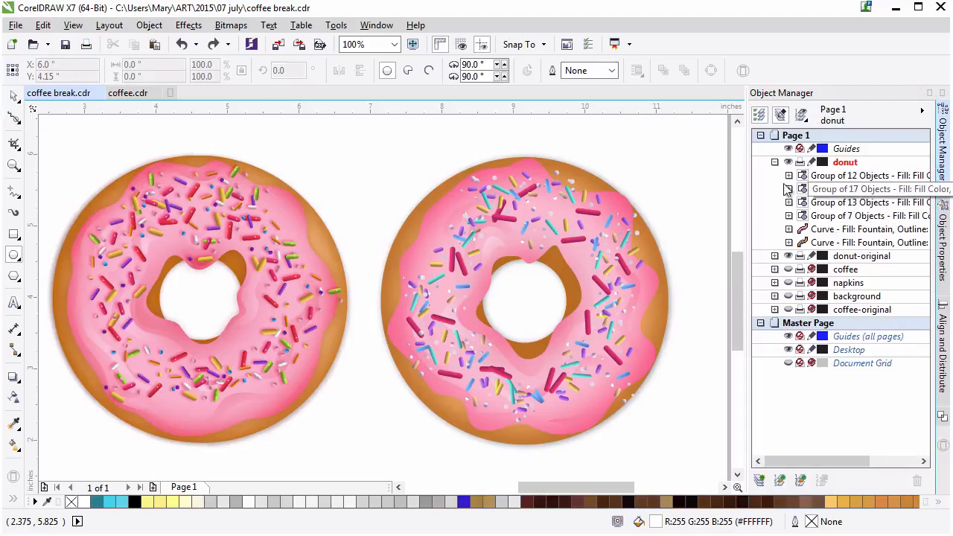
Step: Draw twelve small white circles, up to about 0.076 in across, scattered among the sprinkles on the icing's upper left part
left_click(19, 161)
left_click(547, 297)
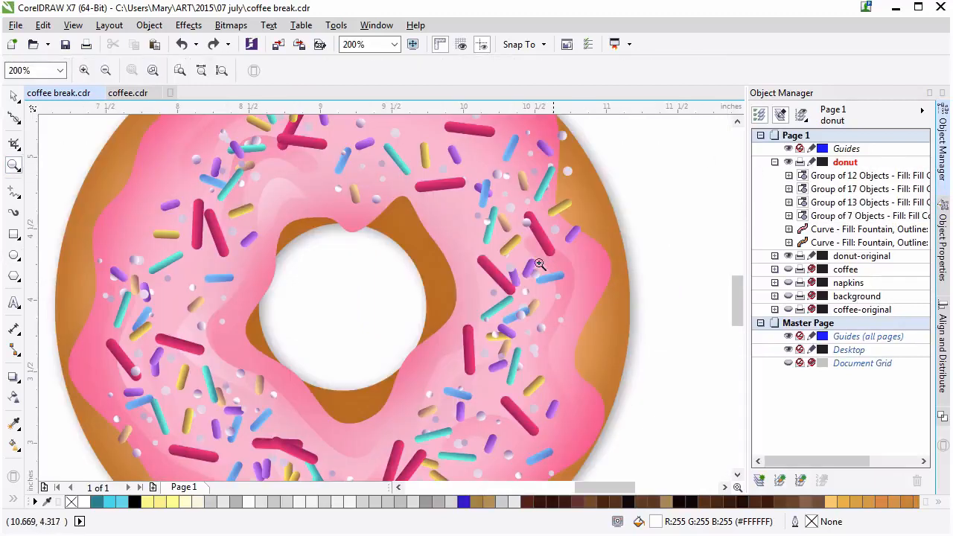
left_click(398, 322)
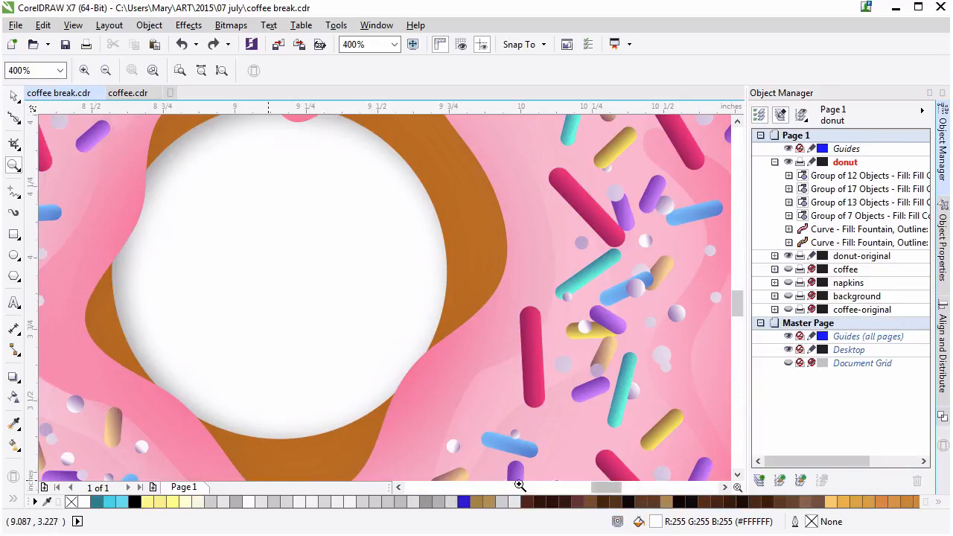
left_click_drag(599, 488, 587, 488)
left_click_drag(738, 311, 738, 287)
left_click(14, 255)
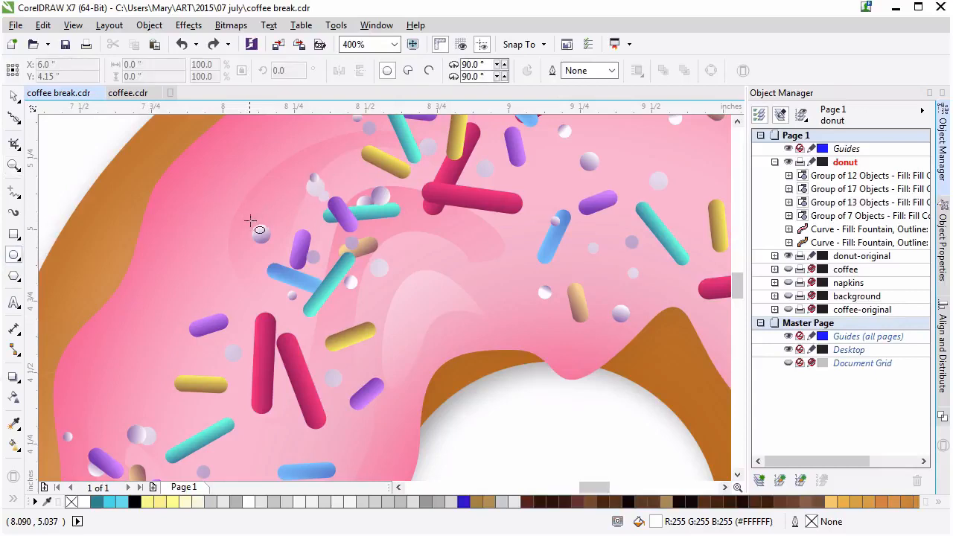
left_click_drag(251, 221, 264, 234)
left_click_drag(349, 260, 366, 276)
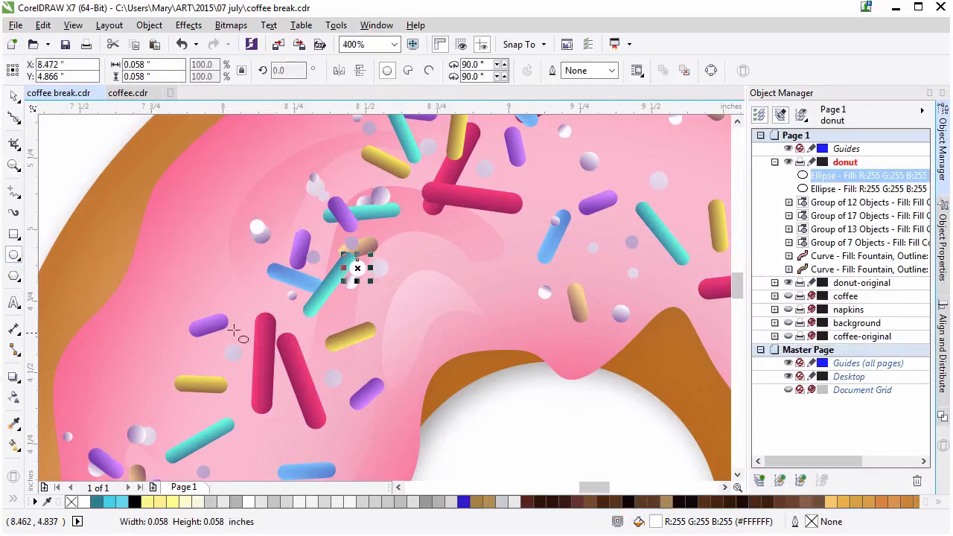
left_click_drag(209, 314, 220, 326)
left_click_drag(307, 251, 319, 263)
left_click_drag(266, 336, 277, 348)
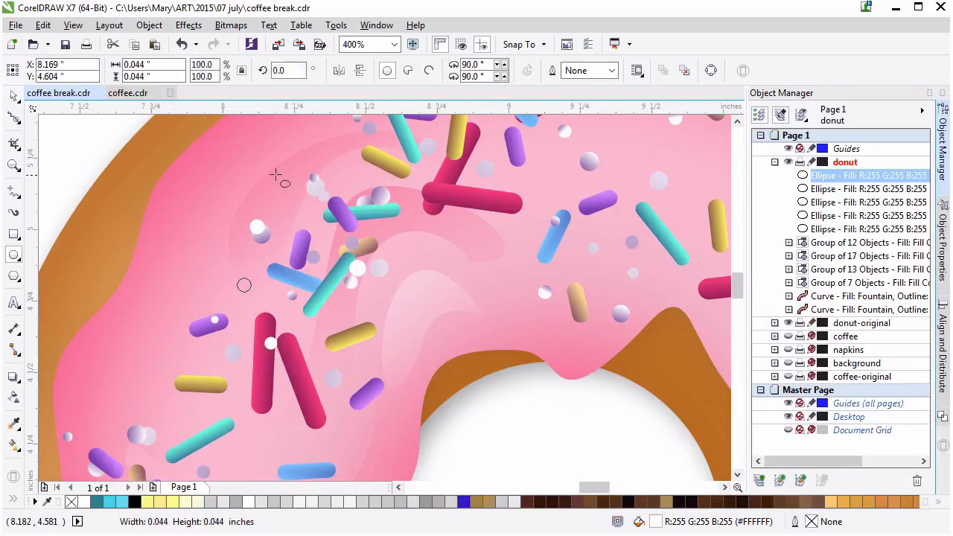
left_click_drag(271, 170, 292, 191)
left_click_drag(365, 162, 382, 178)
left_click_drag(153, 361, 166, 375)
left_click_drag(196, 425, 207, 436)
left_click_drag(128, 427, 136, 437)
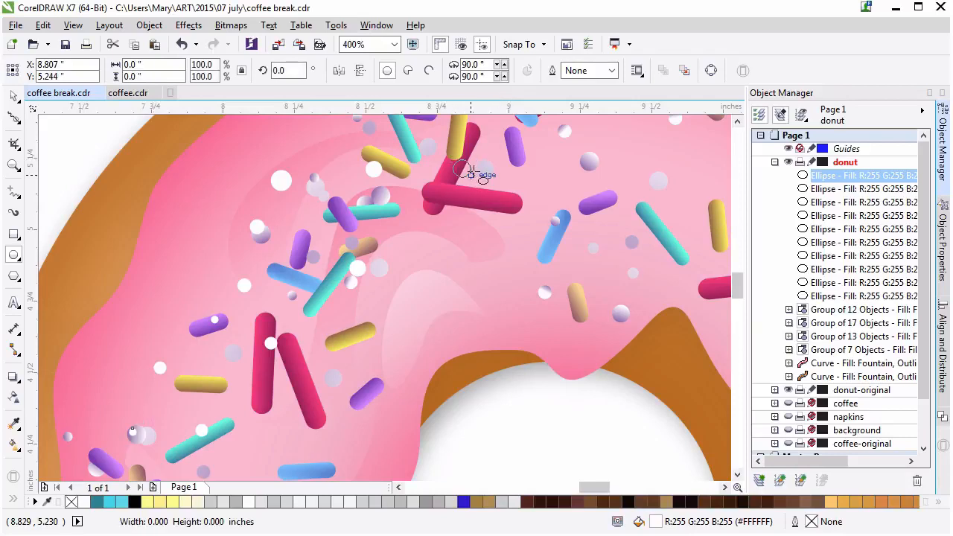
left_click_drag(452, 158, 472, 178)
left_click_drag(398, 137, 418, 157)
Step: Select all twelve white circles and apply a Push and Pull distortion with an amplitude of 27
left_click(853, 323, "shift")
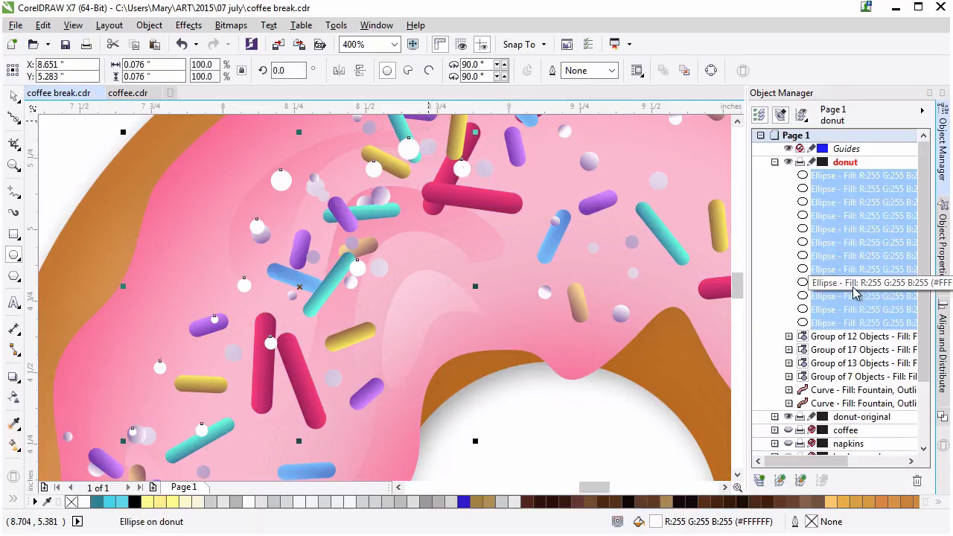
left_click(18, 381)
left_click(67, 429)
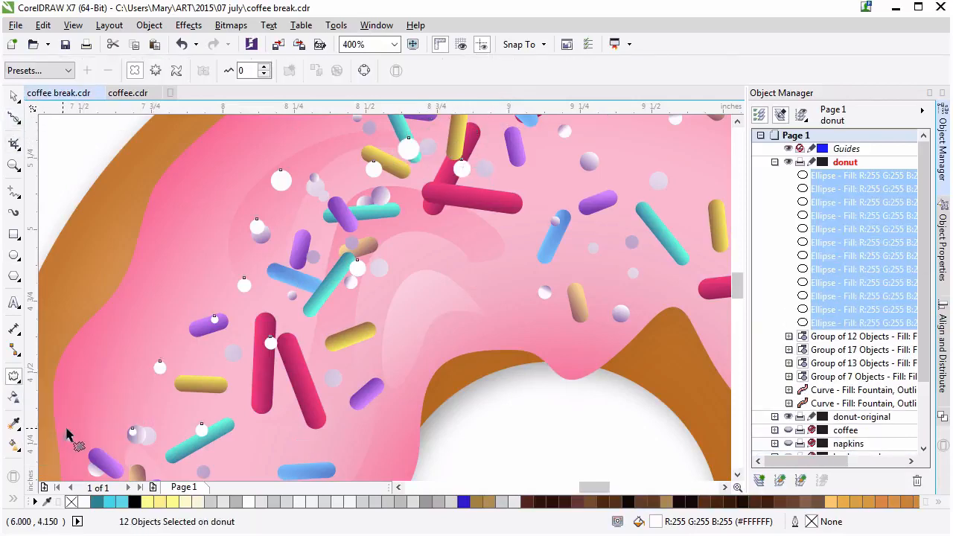
left_click(265, 67)
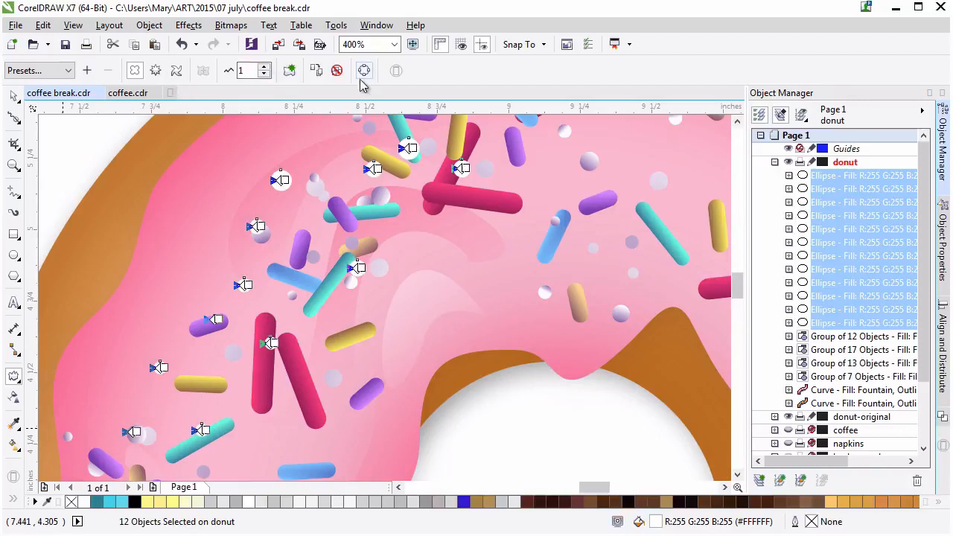
left_click(265, 66)
left_click(265, 66)
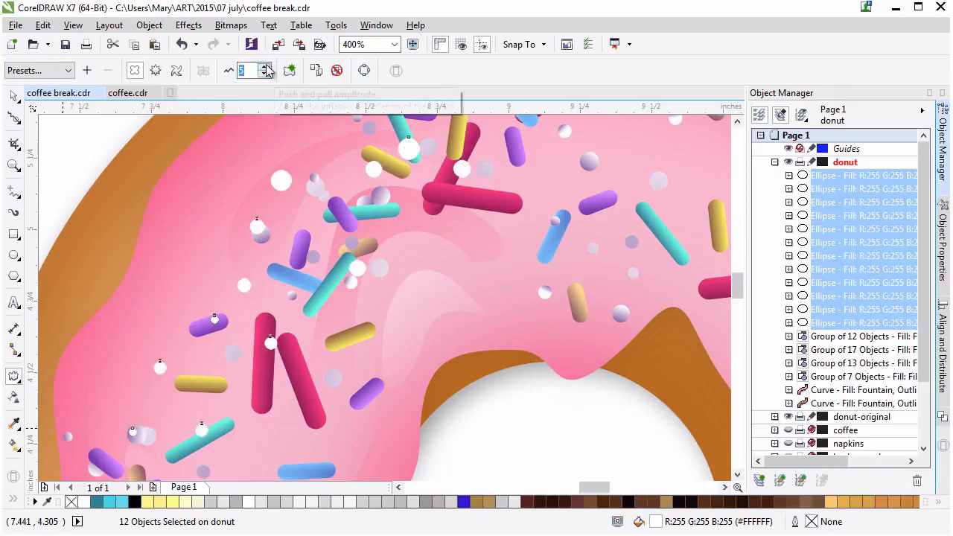
left_click(265, 66)
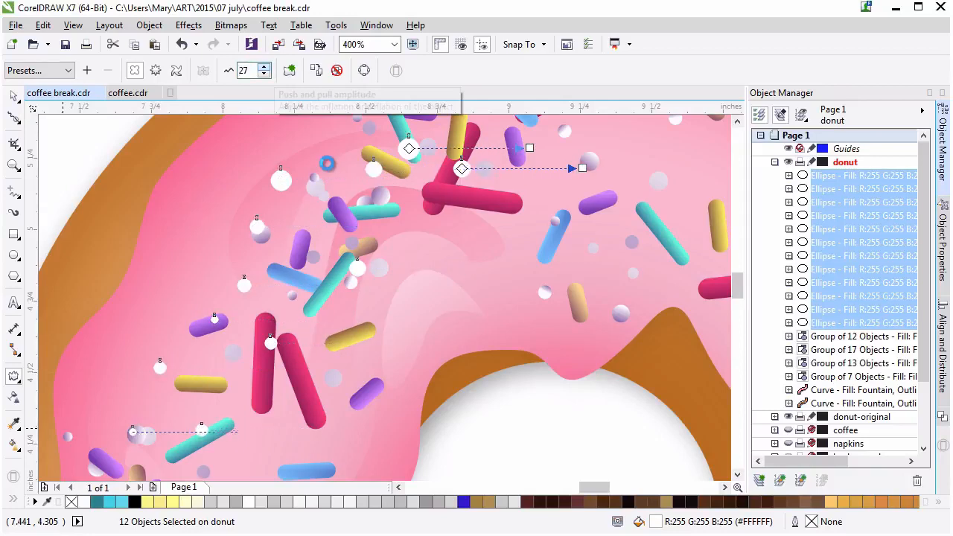
Step: Try Push and Pull amplitudes of 50 and 125 on the twelve circles
double_click(251, 70)
type("50")
key("Return")
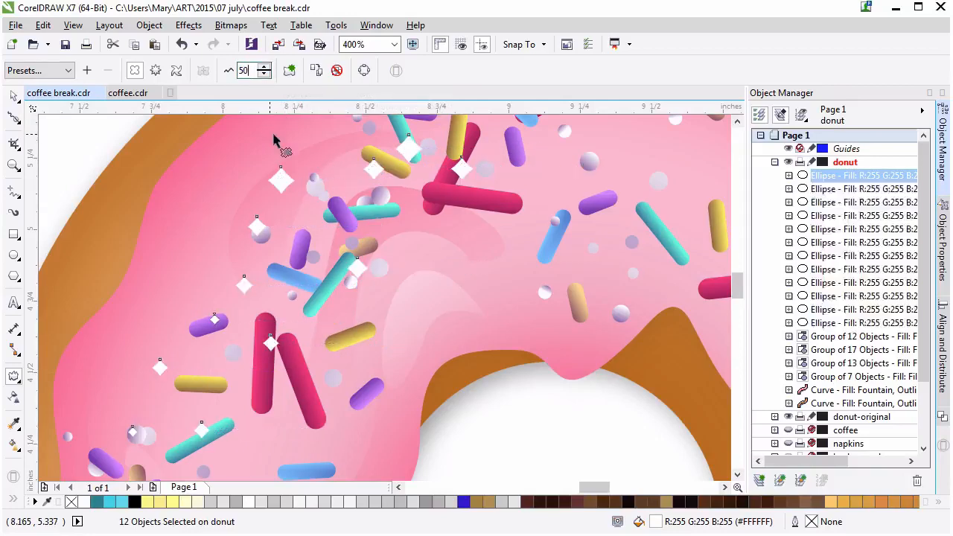
type("125")
key("Return")
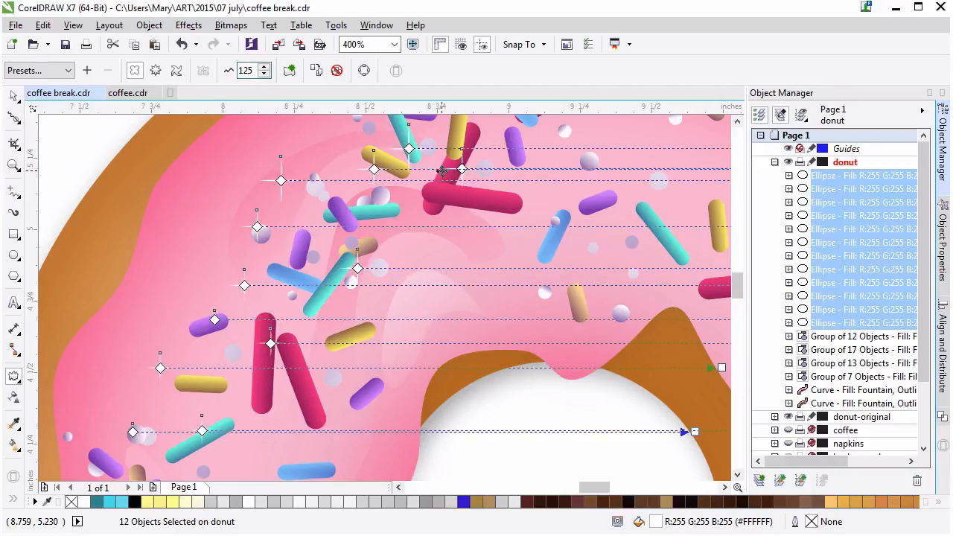
Step: Set the Push and Pull amplitude of the twelve circles to 85
left_click_drag(253, 70, 226, 70)
type("8")
type("5")
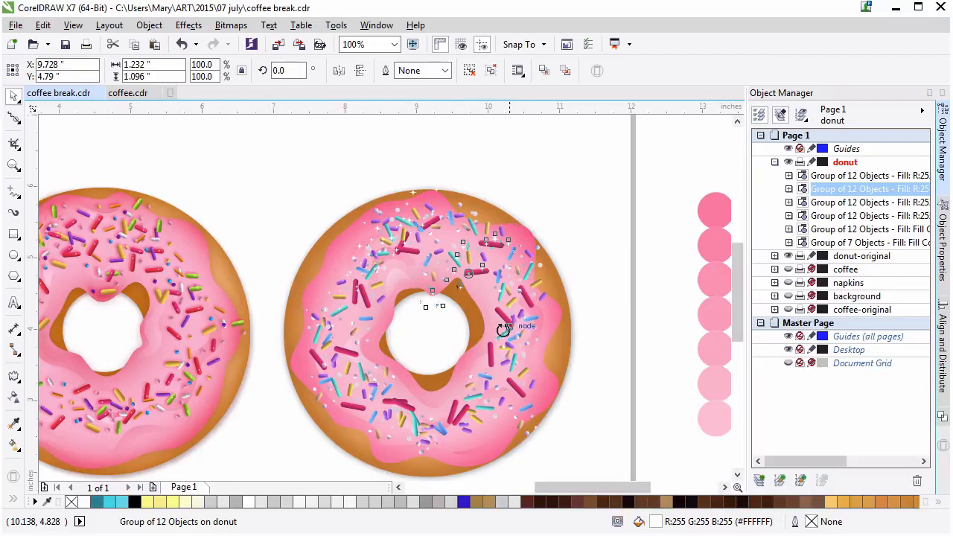
Step: Rotate the group of twelve star sparkles to about 222 degrees over the icing right of the hole, and select the uppermost sparkle group
left_click_drag(491, 268, 527, 368)
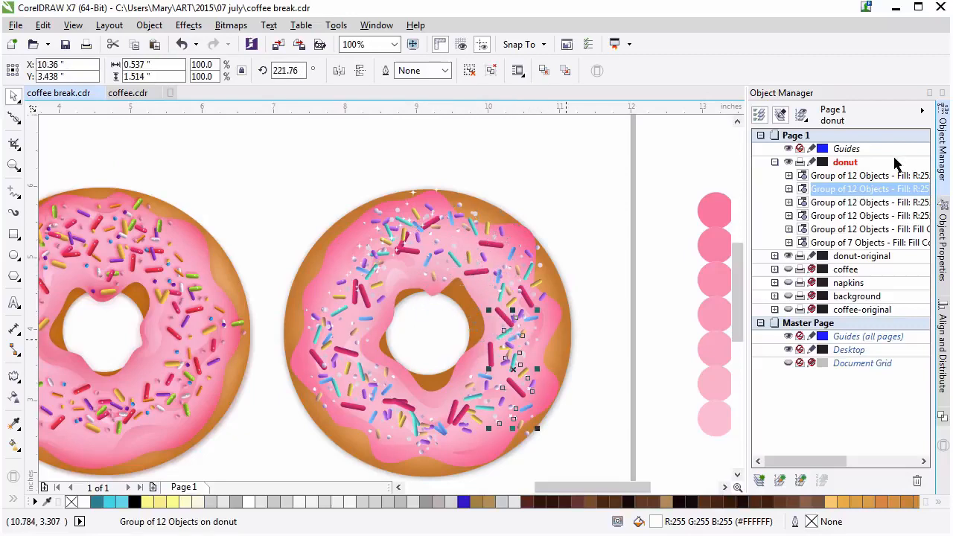
left_click(892, 175)
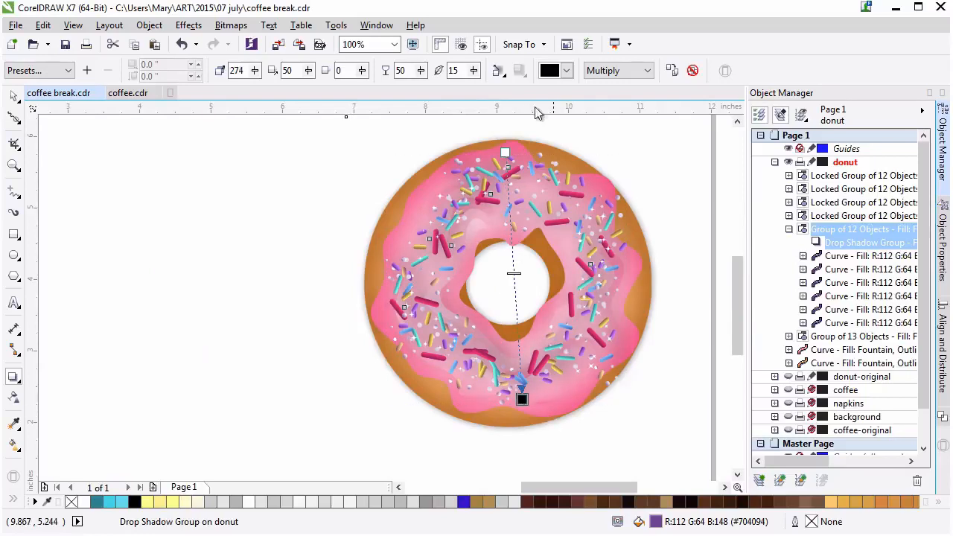
Step: Set the sprinkle group's drop shadow to an opacity of 20 and a feathering of 7
left_click_drag(473, 69, 465, 96)
left_click_drag(421, 70, 405, 90)
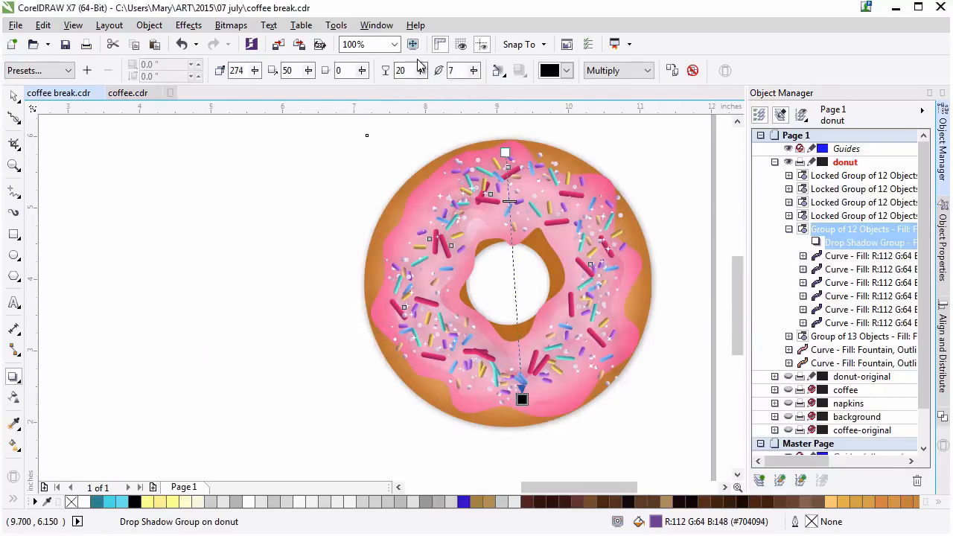
Step: Recolour the sprinkle group's drop shadow, trying red and light purple before applying a pinkish red
left_click(566, 70)
left_click(583, 104)
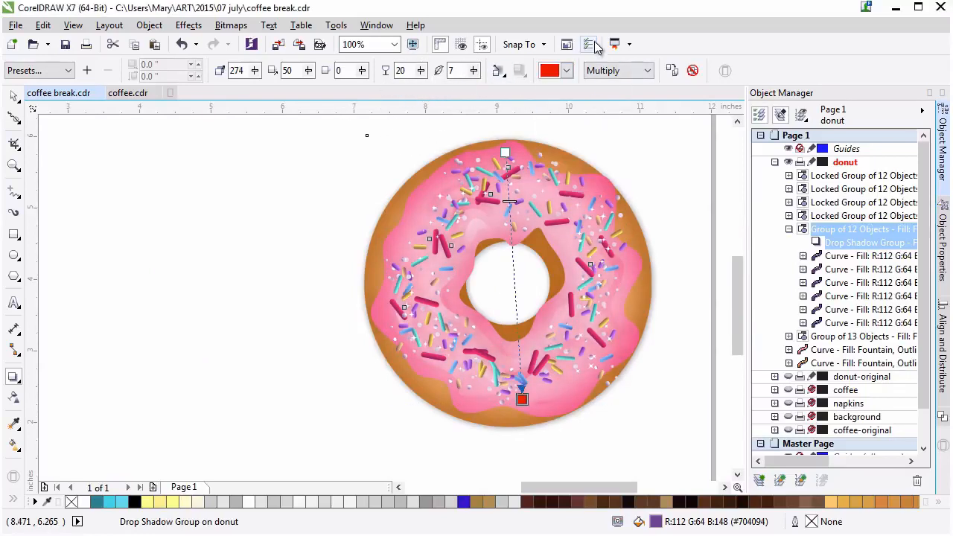
left_click(566, 70)
left_click(605, 157)
left_click(565, 70)
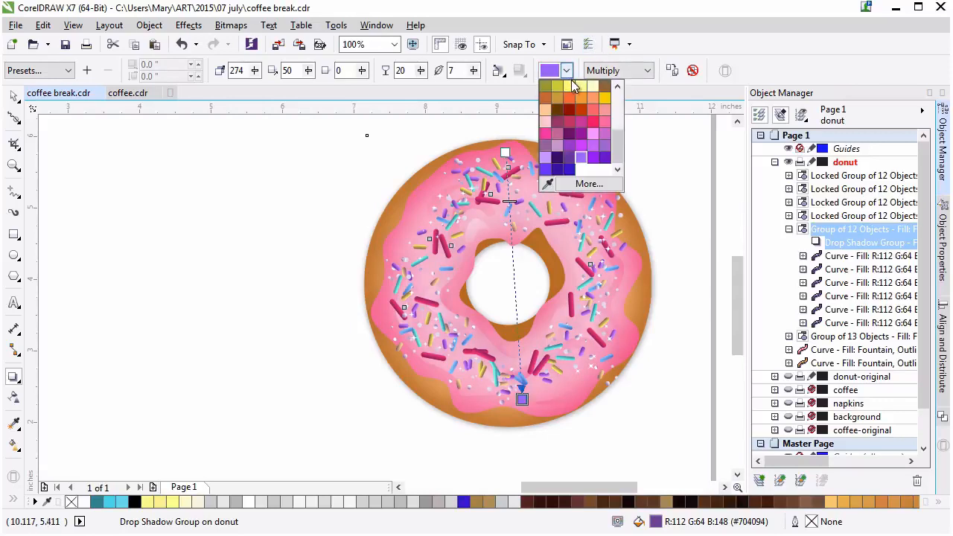
left_click(574, 110)
left_click(566, 70)
left_click(593, 122)
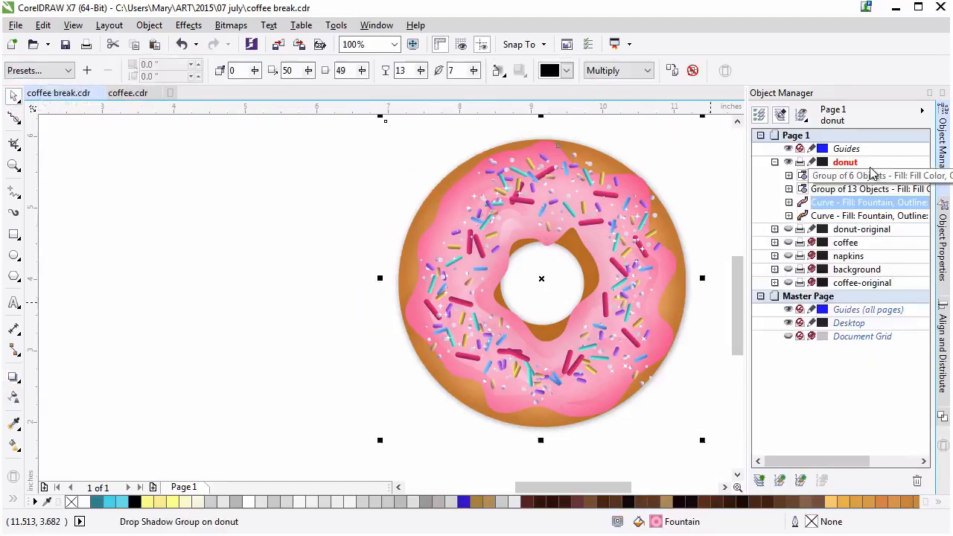
Step: Group all the objects of the donut layer, from the sprinkle groups down to the dough curve
left_click(871, 176)
left_click(872, 216, "shift")
right_click(627, 271)
right_click(853, 185)
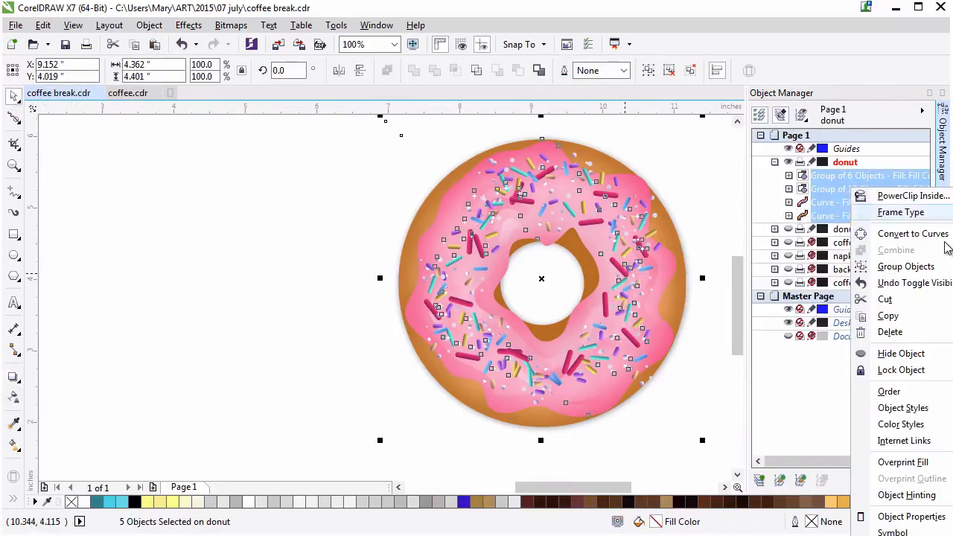
left_click(914, 266)
Step: Show the background, napkins and coffee layers, and move the donut-original layer below the background layer
left_click(789, 230)
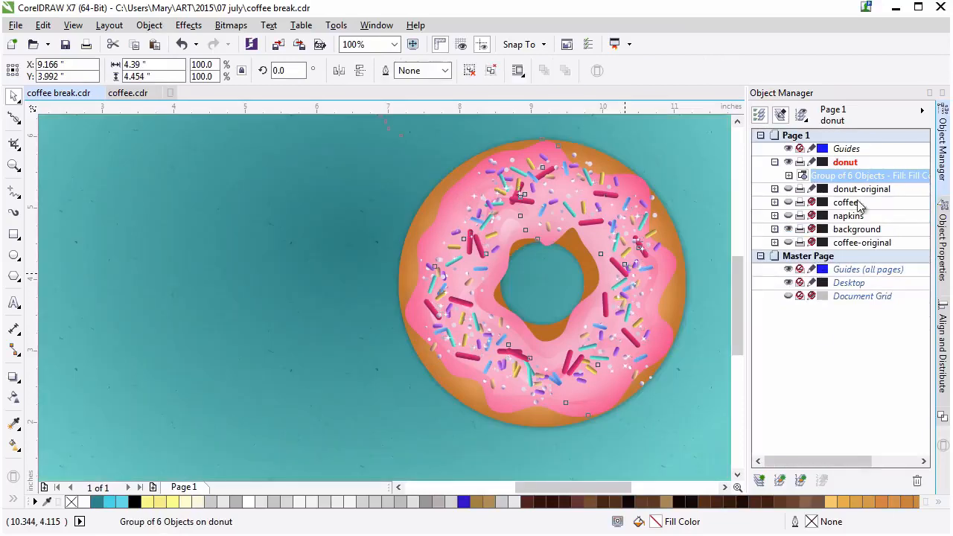
left_click_drag(858, 190, 855, 234)
left_click(789, 203)
left_click(789, 189)
Step: Select the grouped donut and move it up onto the upper part of the napkins
left_click_drag(737, 326, 737, 309)
left_click(845, 162)
left_click(856, 175)
left_click_drag(649, 355, 655, 277)
left_click_drag(652, 326, 655, 273)
left_click_drag(737, 274, 739, 249)
left_click_drag(658, 271, 645, 281)
left_click_drag(737, 236, 738, 277)
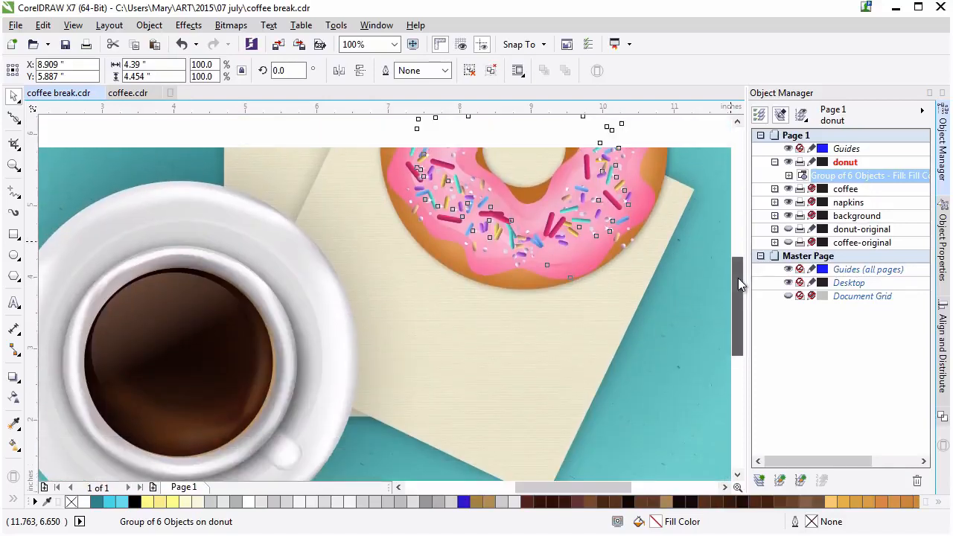
Step: Move the grouped donut slightly down and left on the napkins, and save the drawing
left_click(14, 165)
left_click(106, 70)
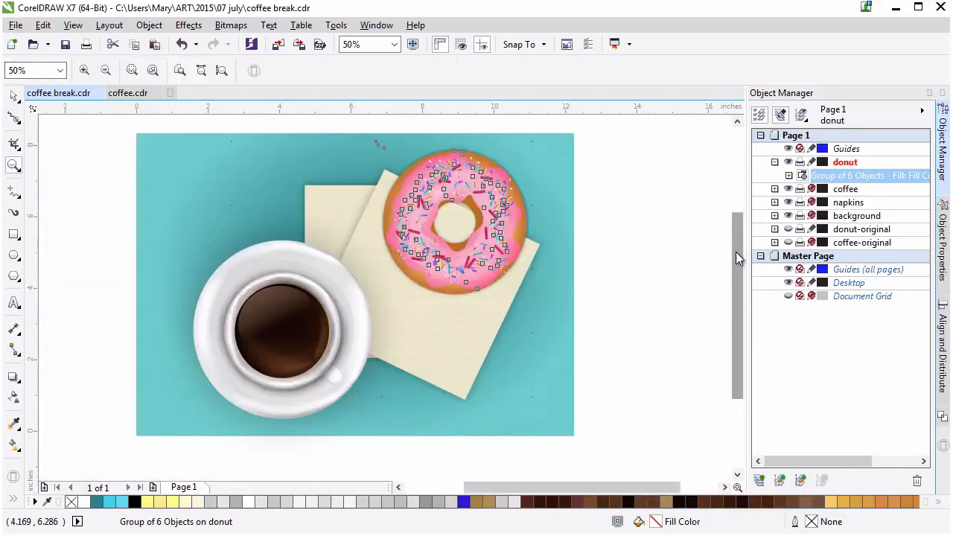
left_click(13, 97)
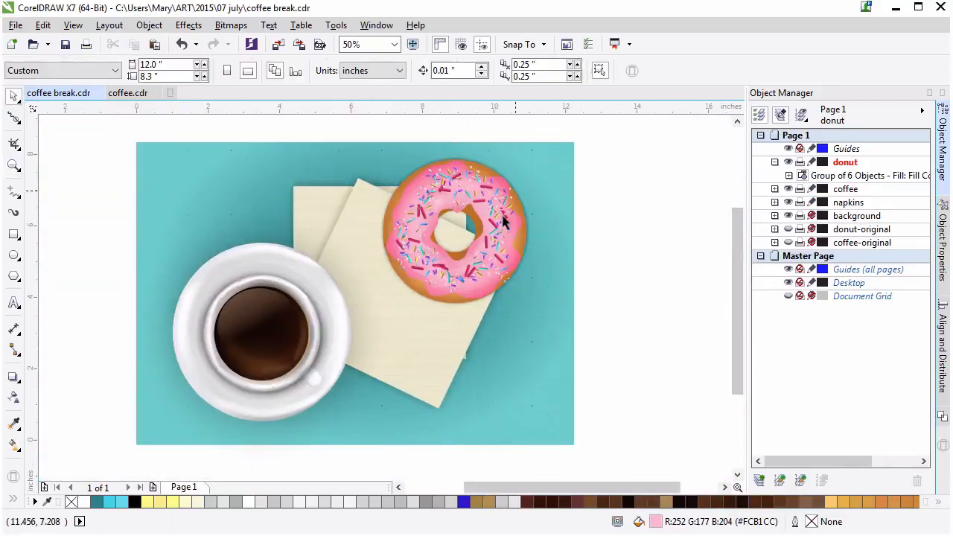
mouse_move(503, 221)
left_mouse_down()
mouse_move(514, 235)
mouse_move(501, 224)
left_mouse_up()
left_click(673, 256)
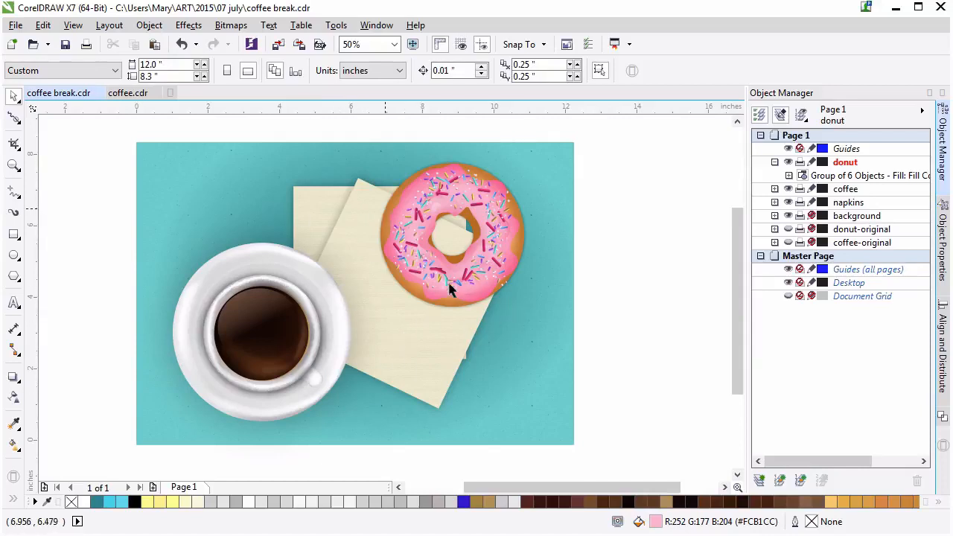
left_click(15, 25)
left_click(58, 147)
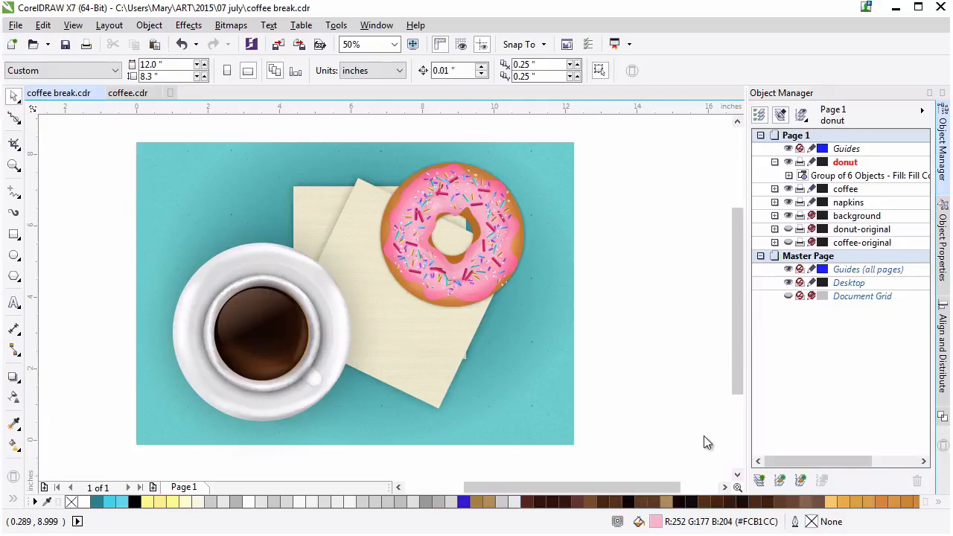